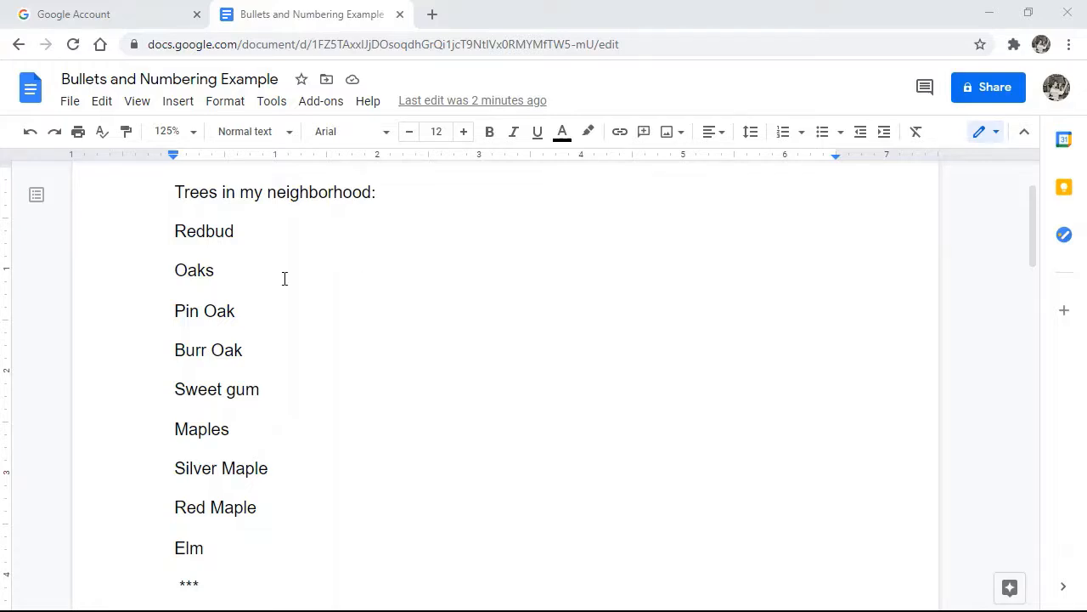
Turn the tree names from Redbud to Elm into a bulleted list with the default bullets
drag(176, 230, 283, 542)
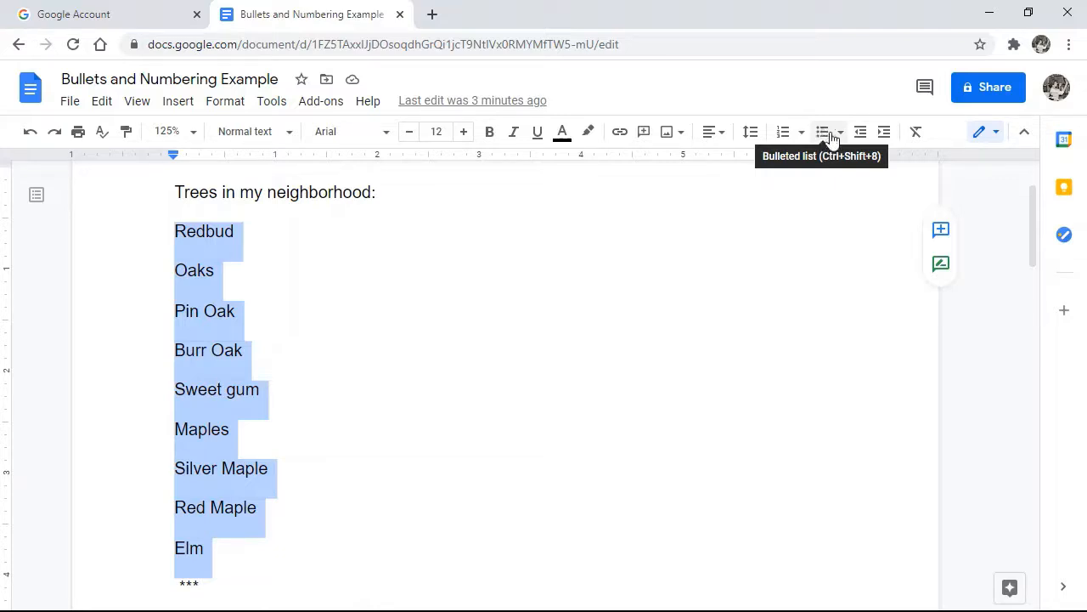
click(823, 134)
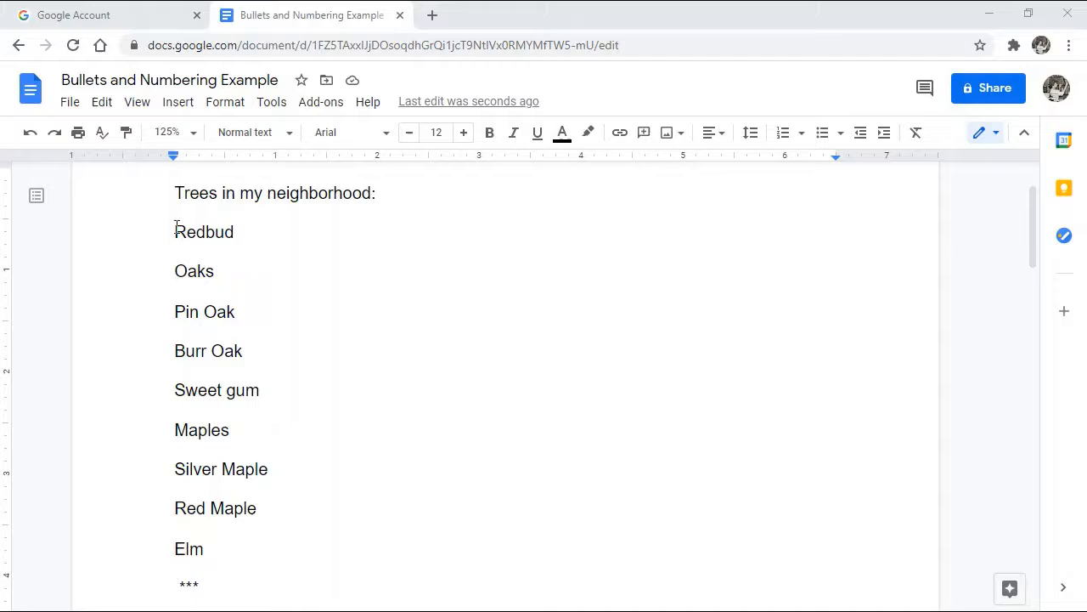
Format the lines from Redbud to Elm as a bulleted list using the solid round bullet style
drag(176, 230, 277, 543)
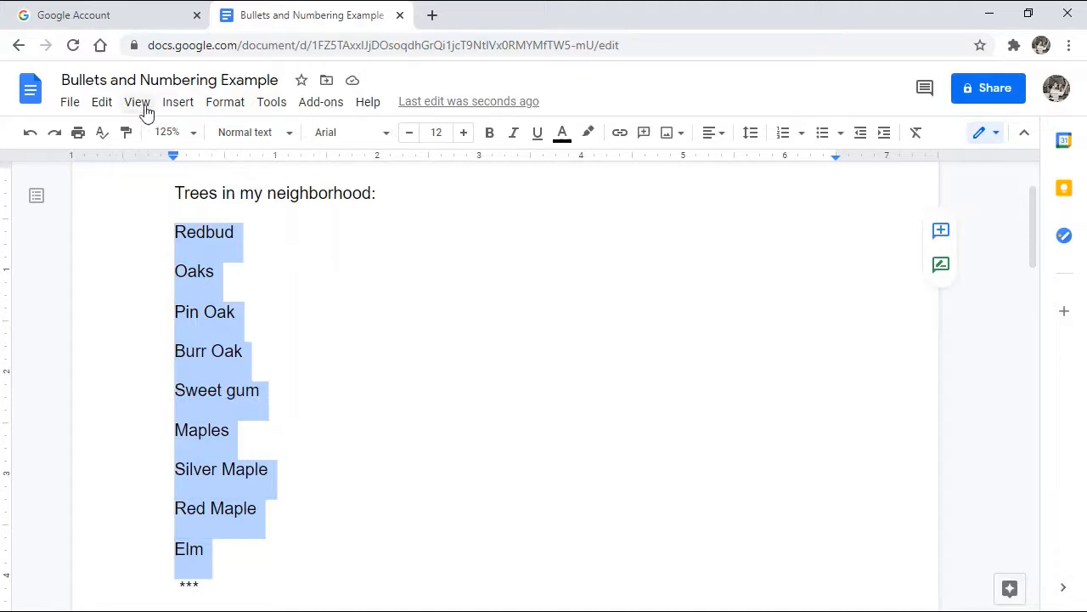
click(225, 103)
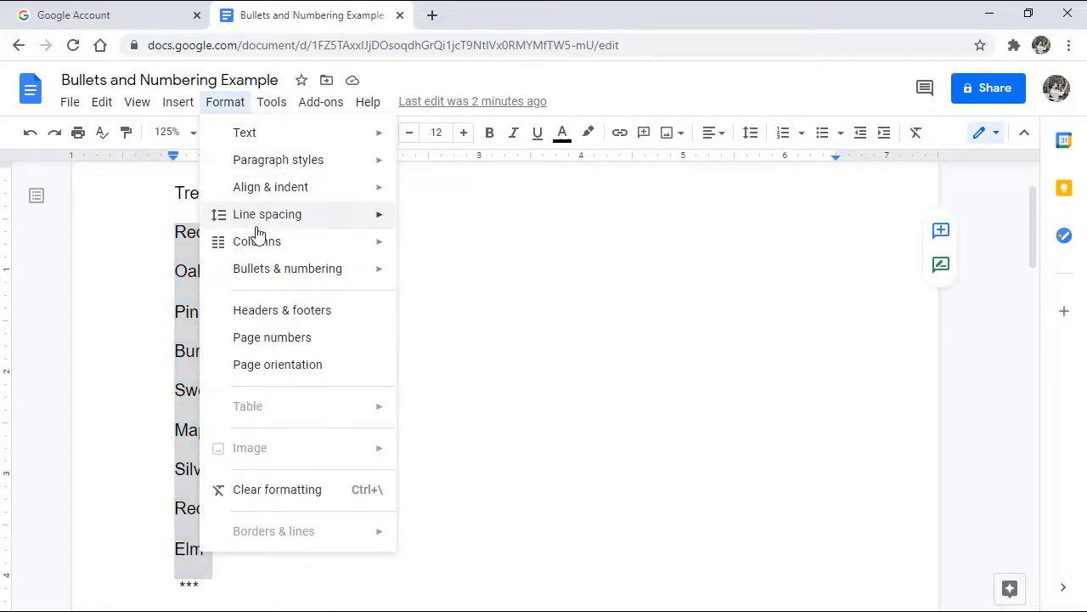
mouse_move(268, 277)
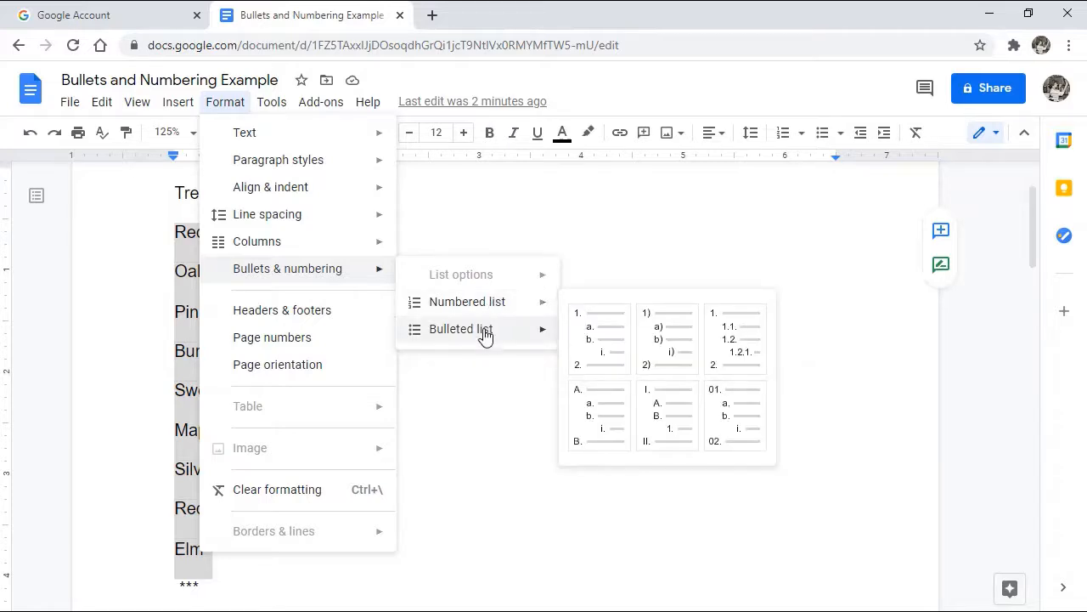
mouse_move(480, 338)
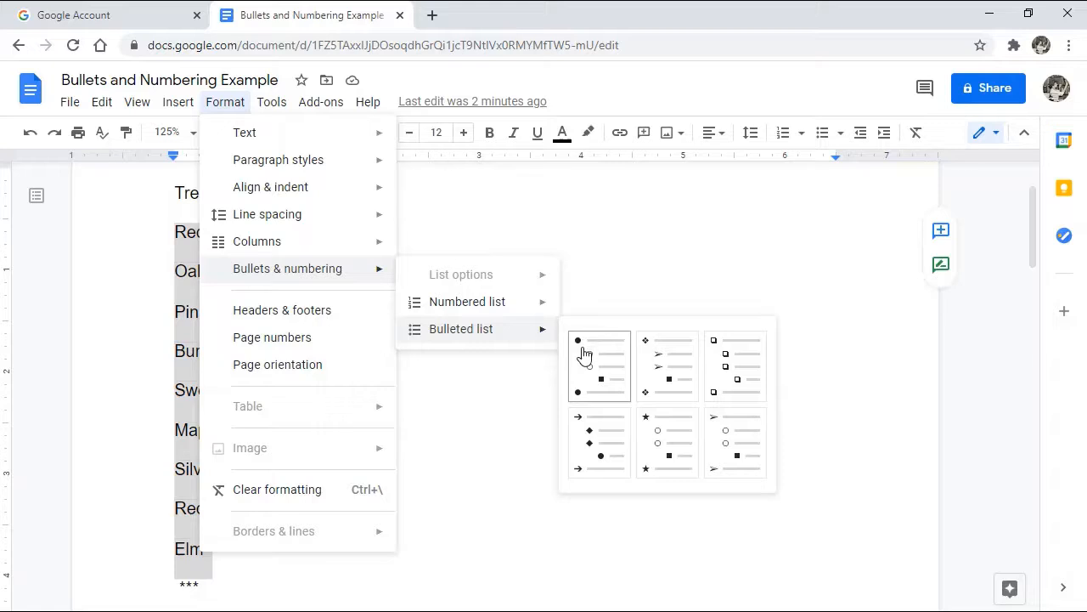
click(584, 355)
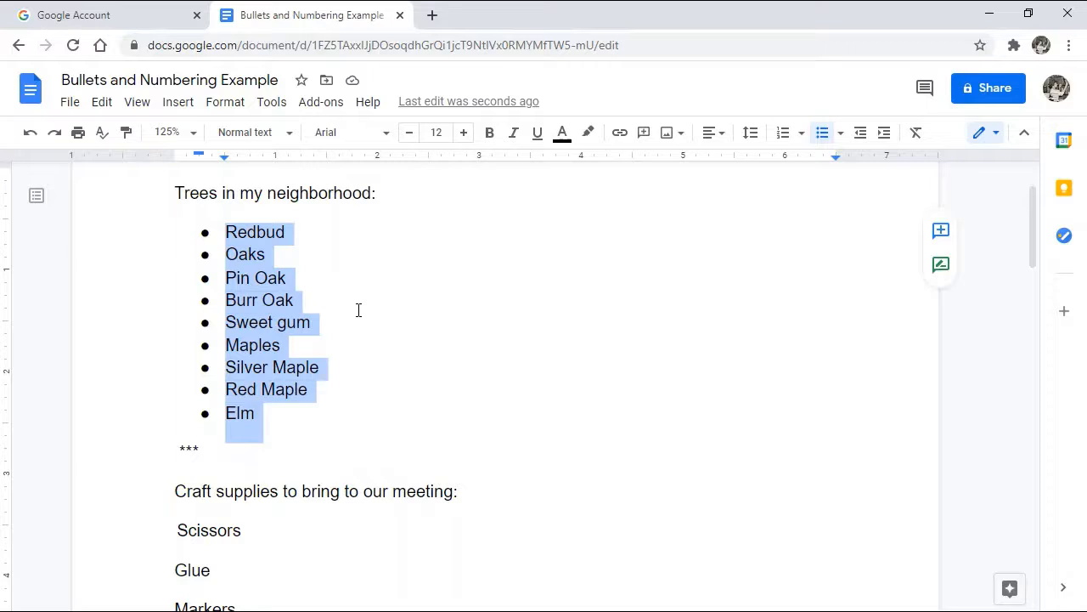
Delete the existing craft supply items and start a default bulleted list on a new line under "Craft supplies to bring to our meeting:"
key(Delete)
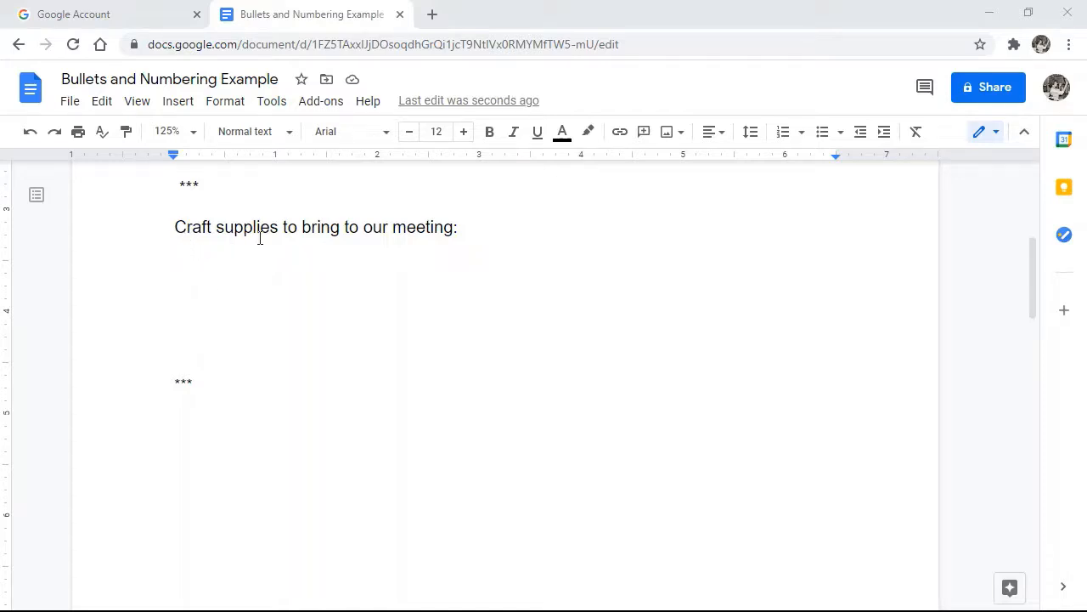
click(466, 226)
key(Return)
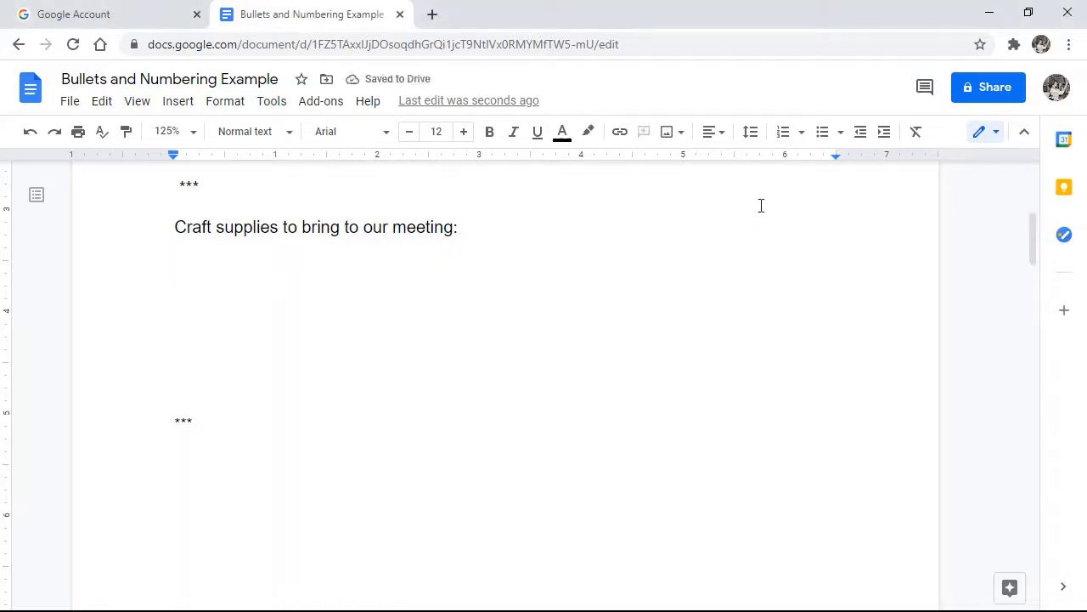
click(823, 134)
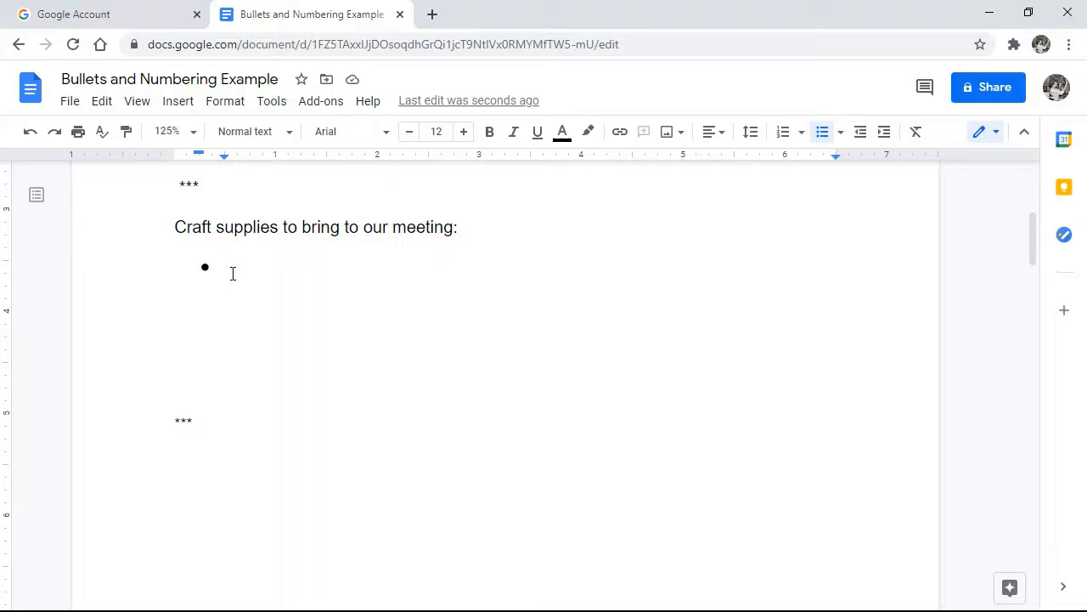
Enter Scissors, Glue, Paper and Glitter as craft supply bullets and end the list after Glitter
text(sci)
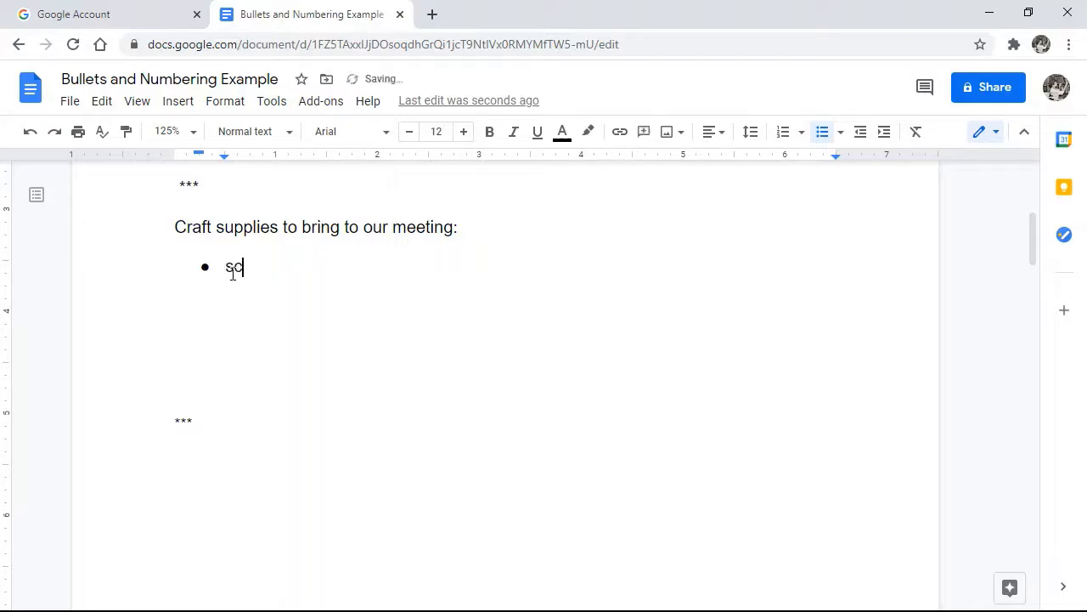
text(ssors)
key(Return)
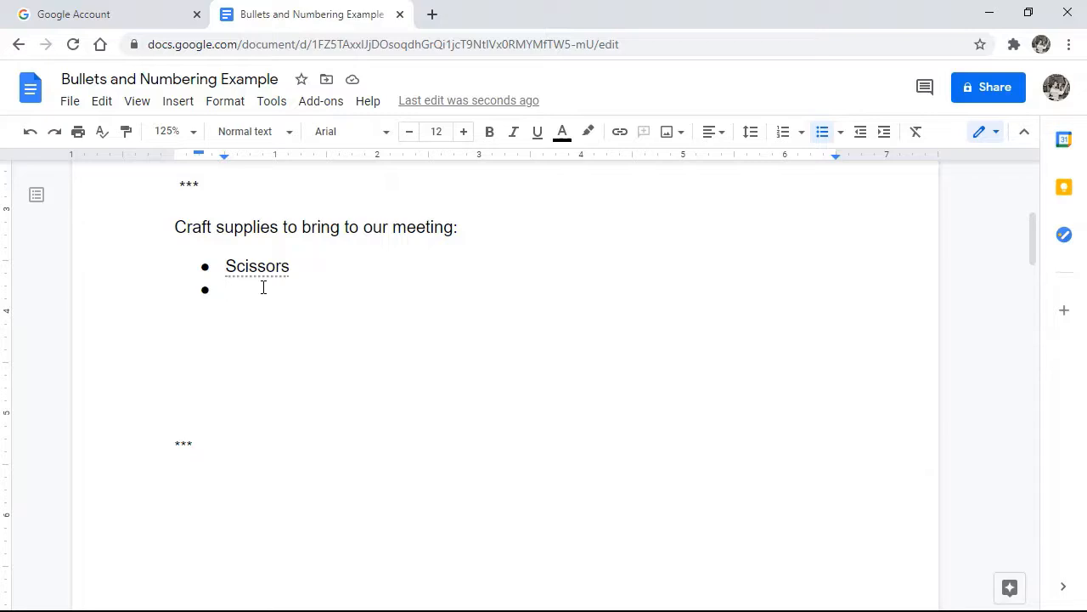
text(glue)
key(Return)
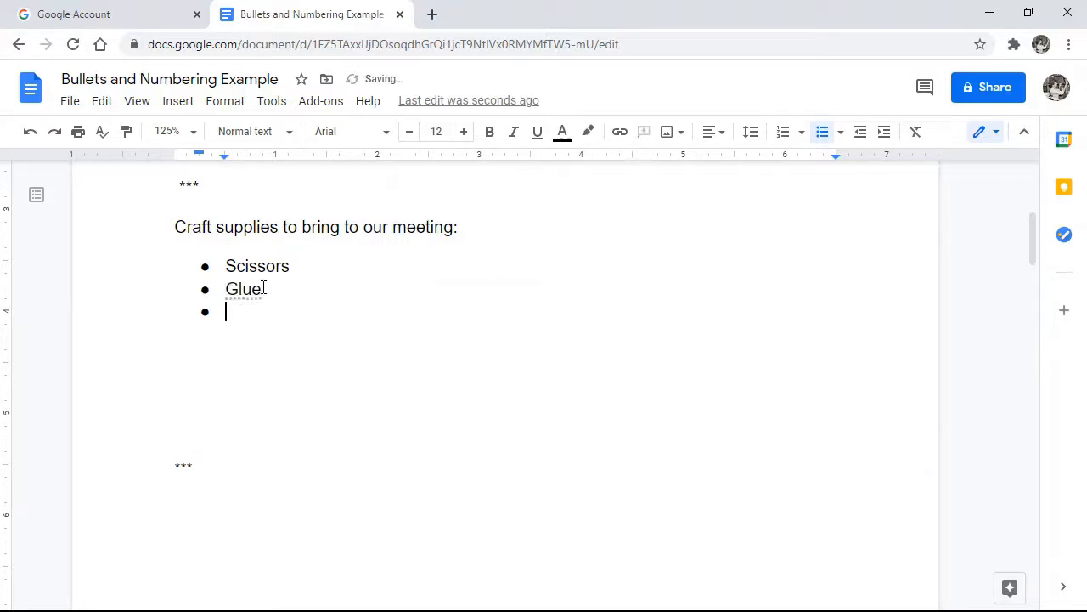
text(paper)
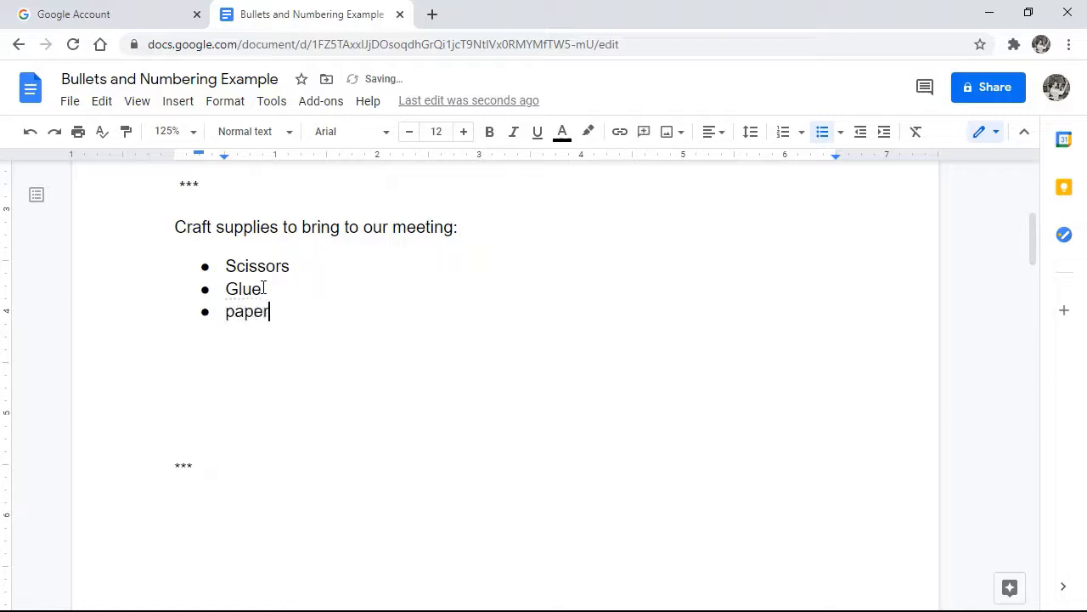
key(Return)
text(glitter)
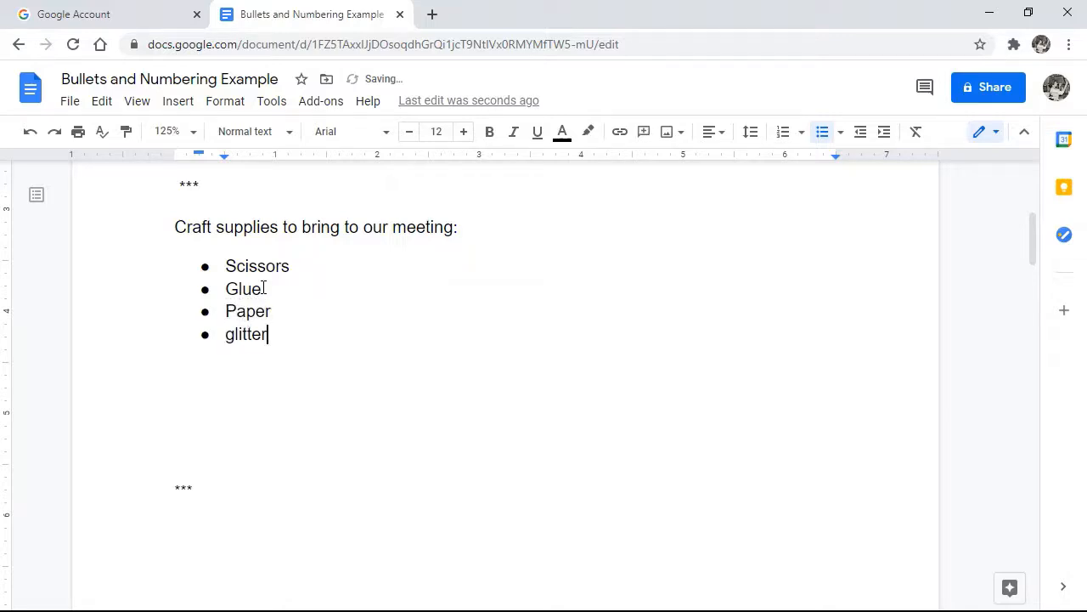
key(Return)
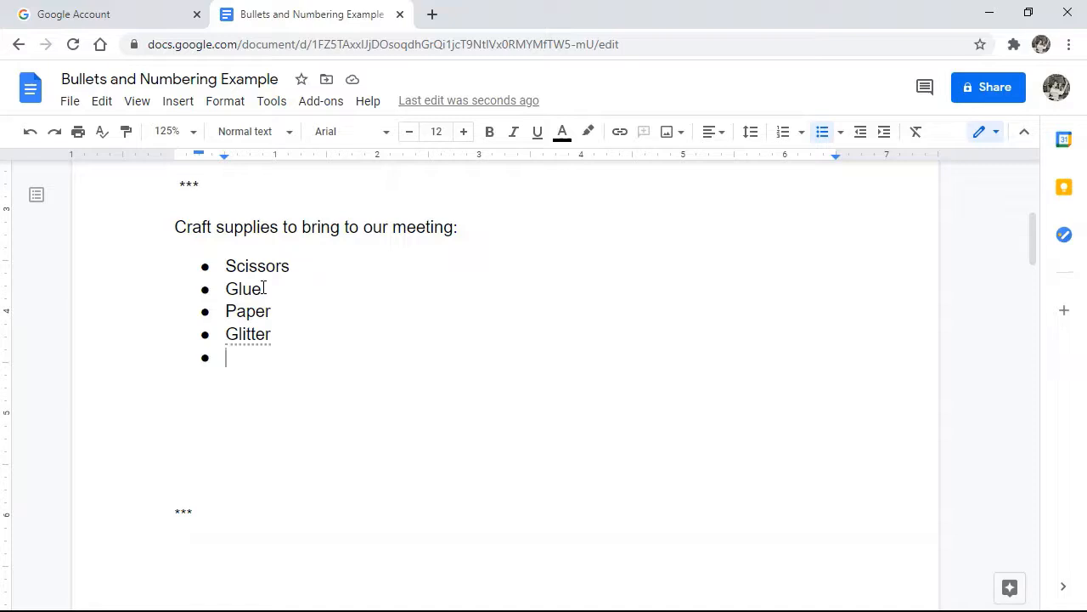
key(Return)
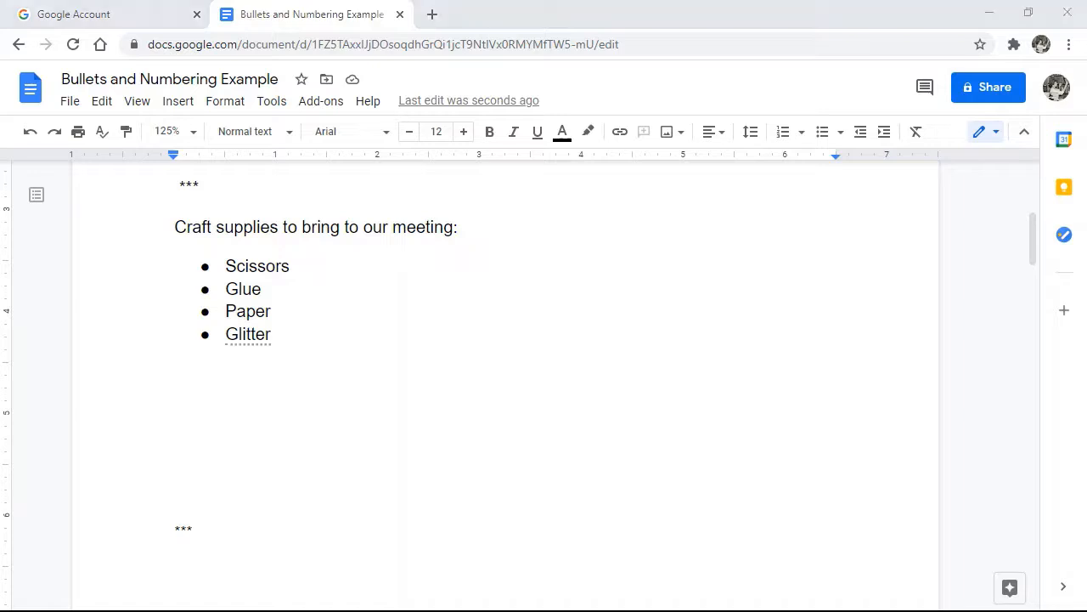
Insert a new bullet reading "markers" after Glue in the craft supplies list
click(275, 290)
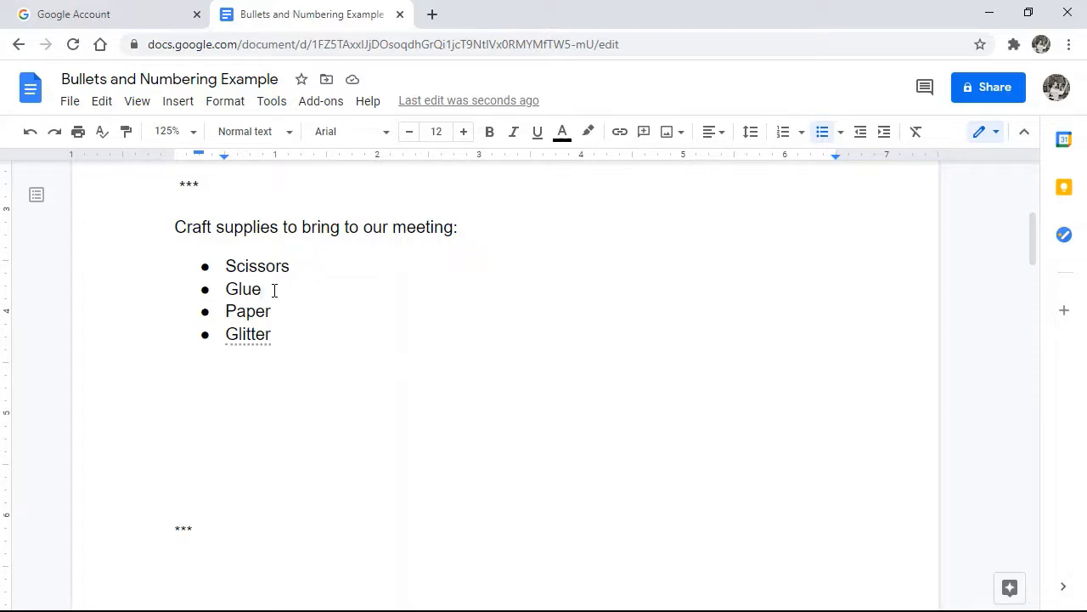
key(Return)
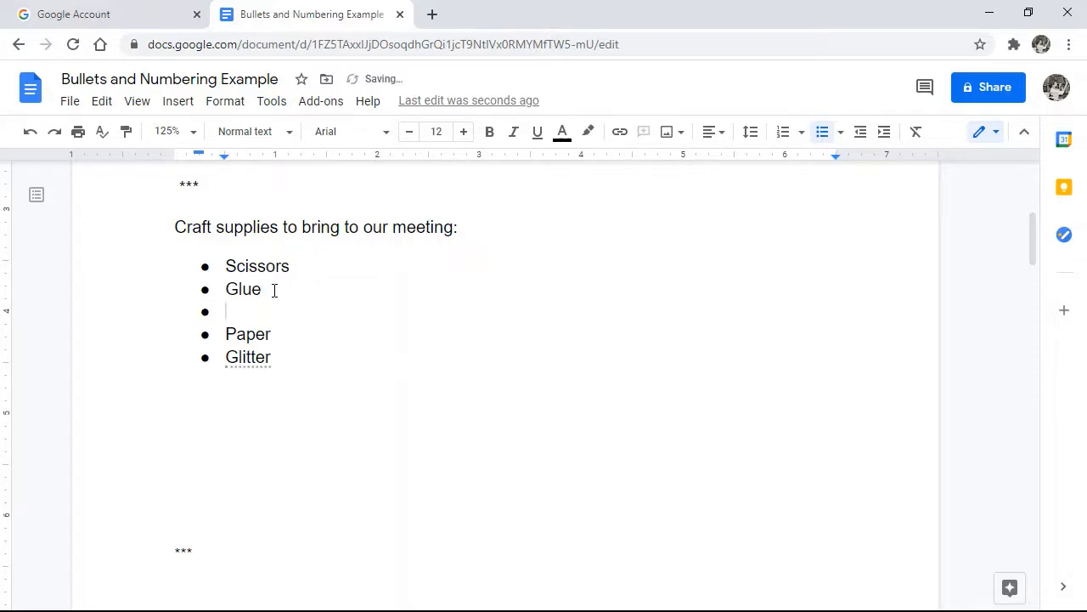
text(markers)
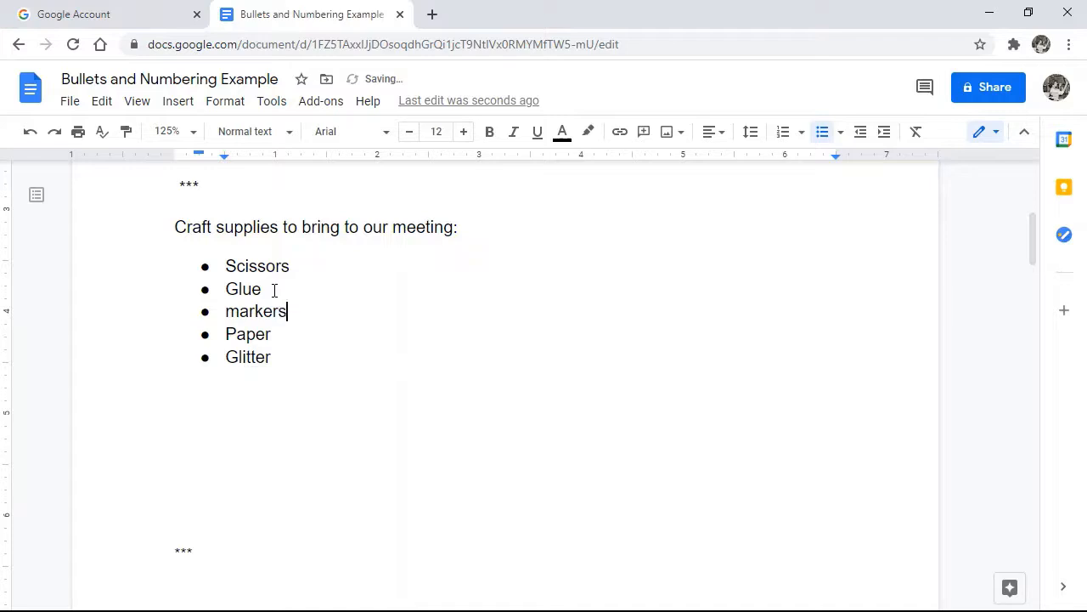
Insert a separate "Magnifying glass" bullet directly before Paper in the craft supplies list
click(282, 335)
key(Home)
key(shift+Right)
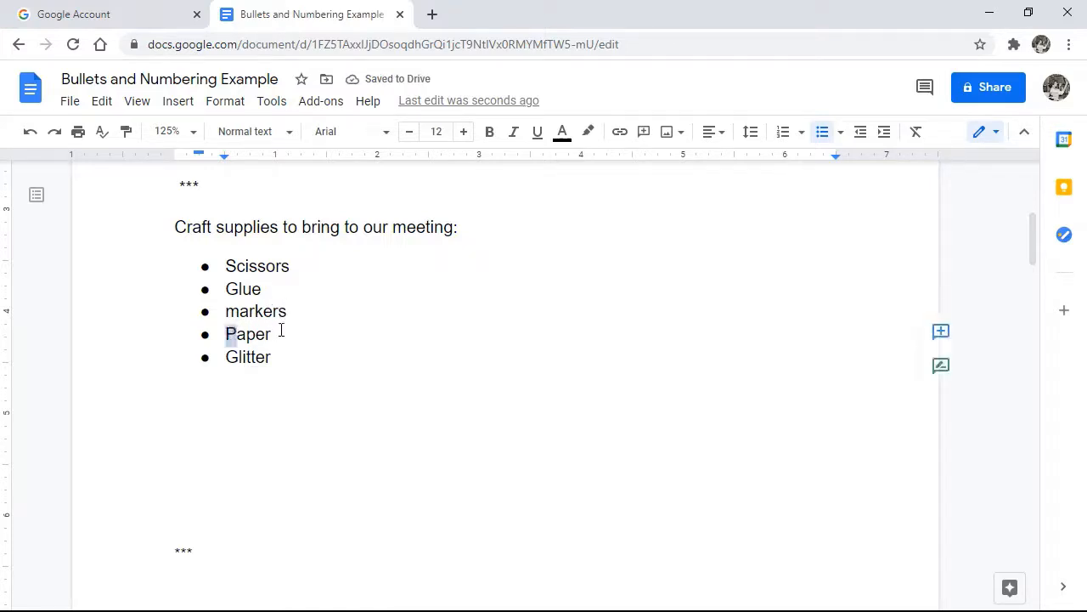
click(228, 334)
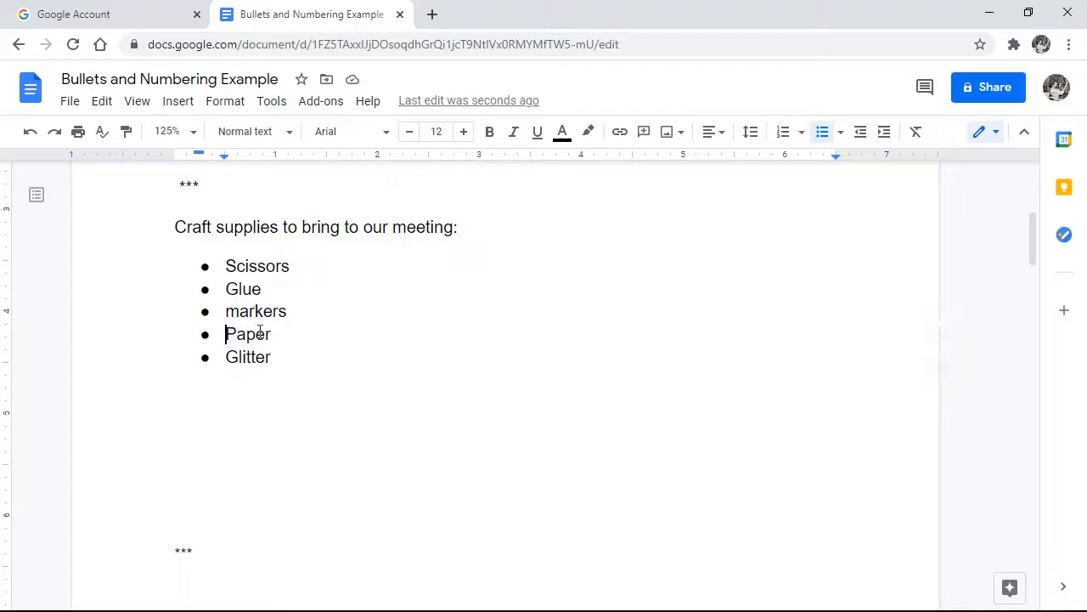
text(mag)
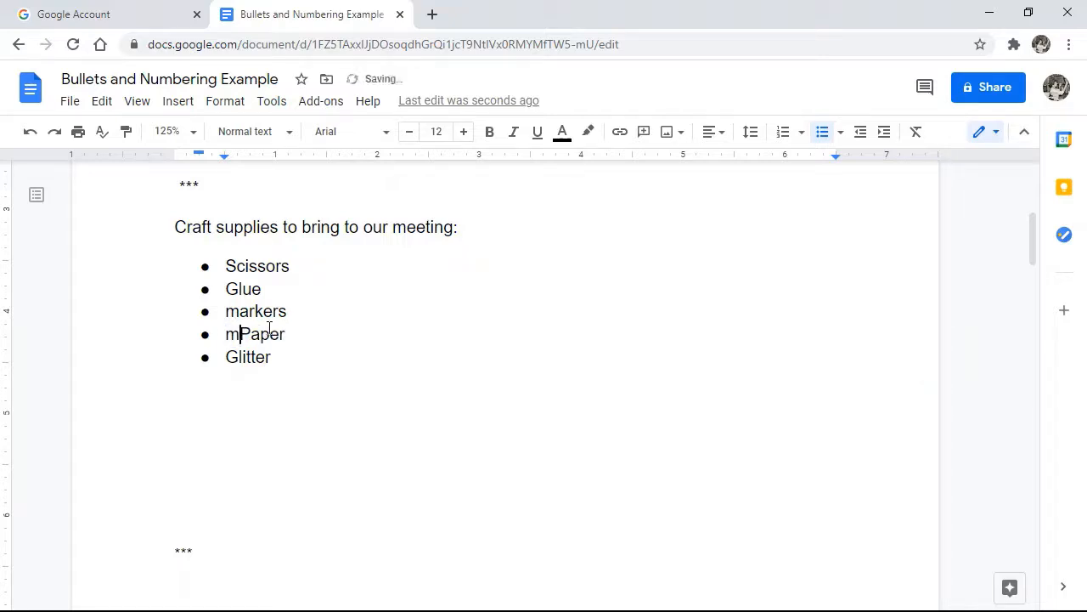
text(nifying gla)
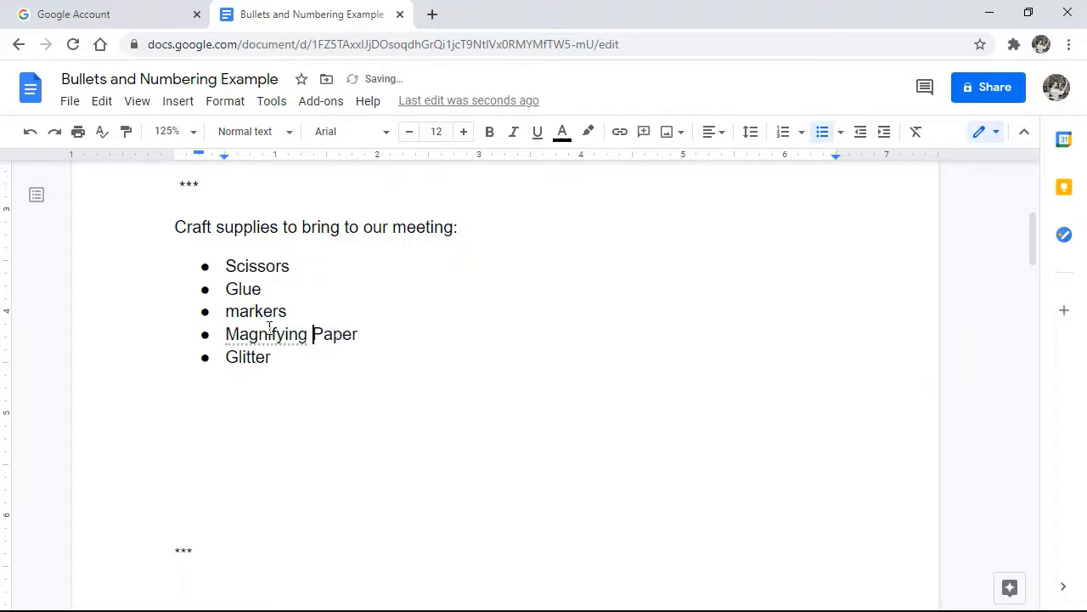
text(ss)
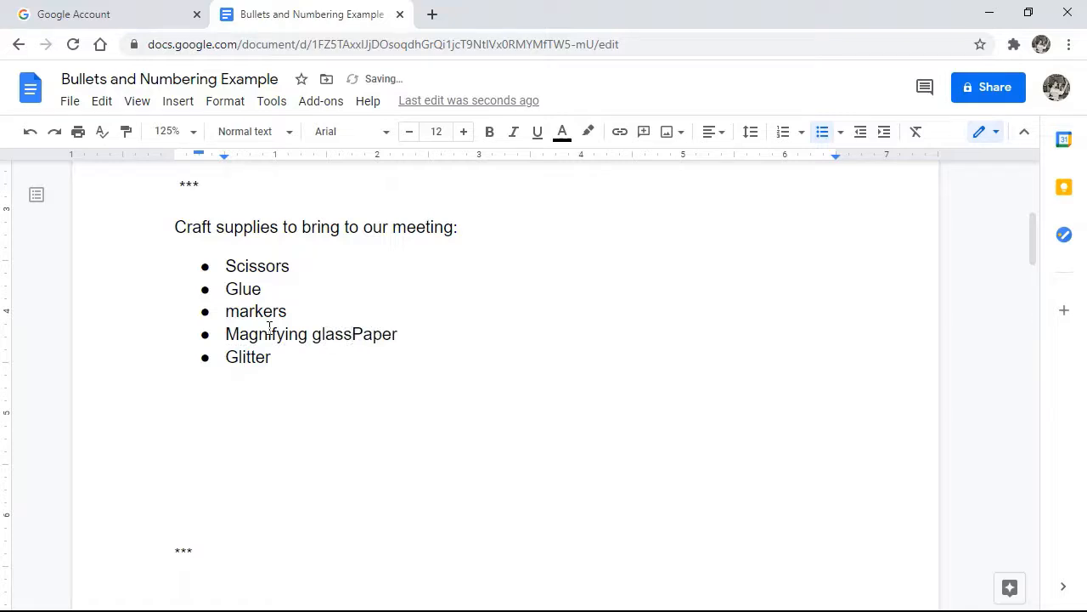
key(Return)
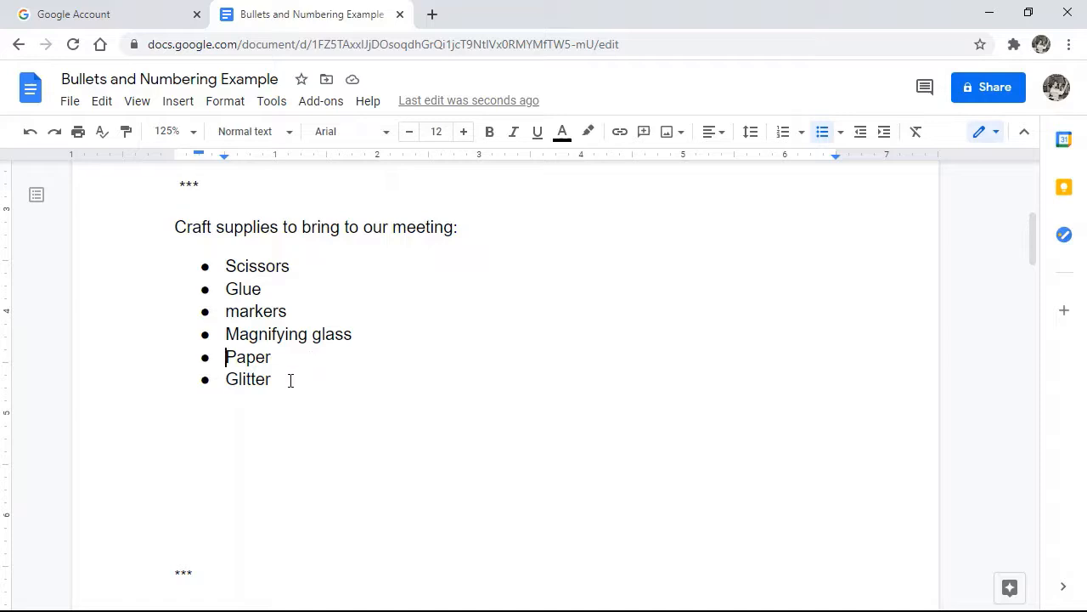
Add a "Ruler" bullet after Glitter and end the craft supplies list
click(285, 379)
key(Return)
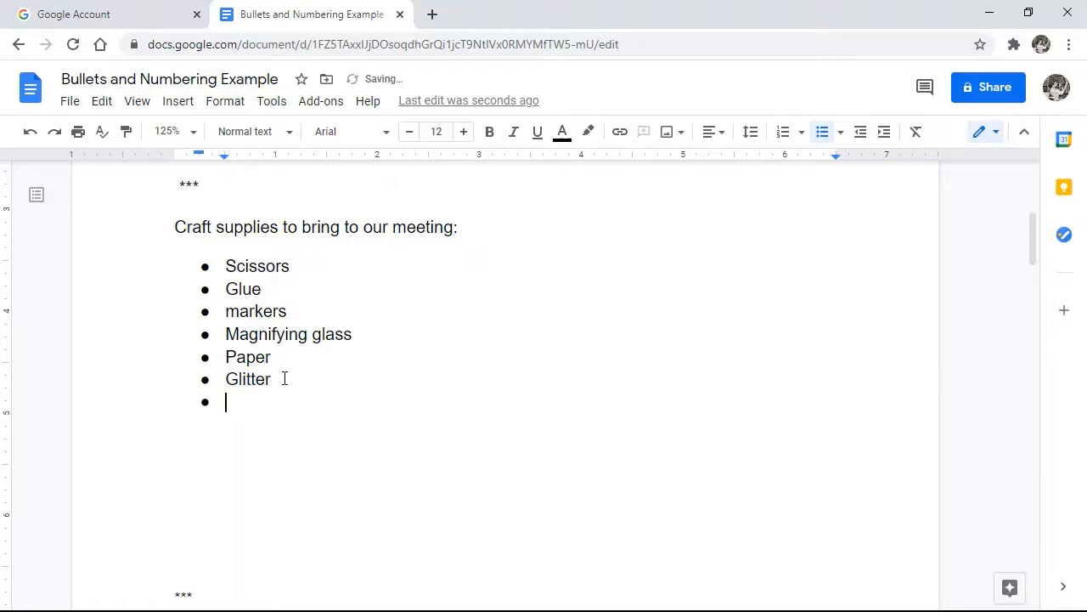
text(Ruler)
key(Return)
key(Return)
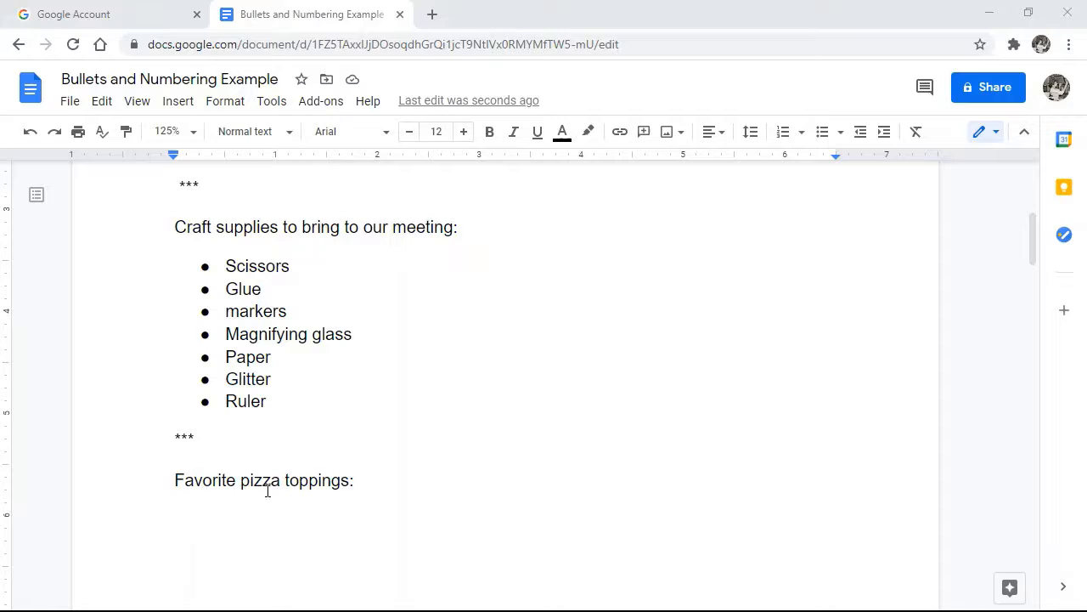
Start a bulleted list with solid round bullets under "Favorite pizza toppings:" and enter "Canadian bacon" as its first item
double_click(365, 480)
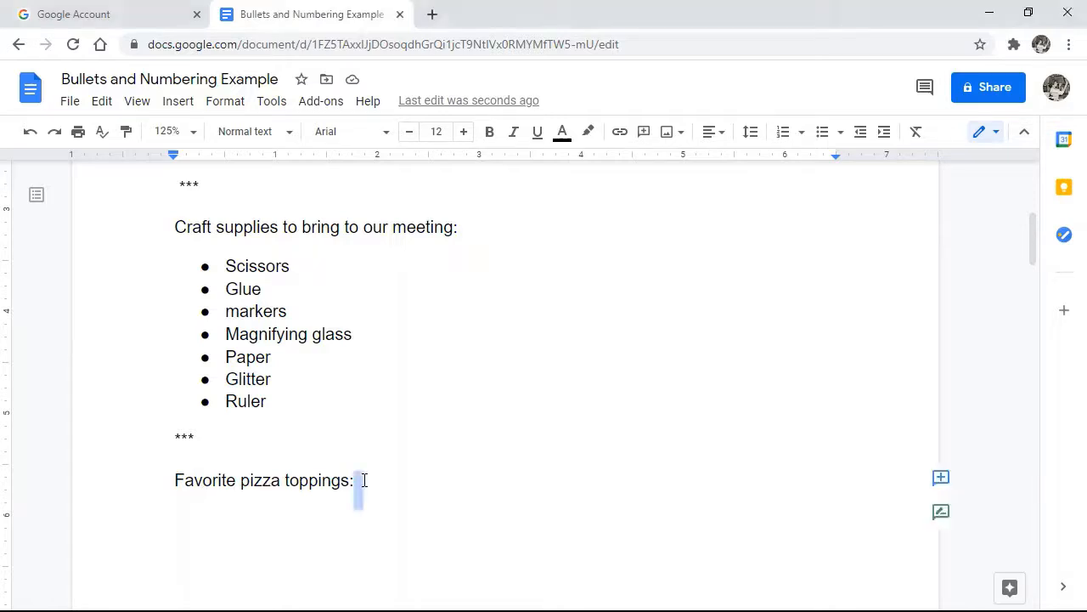
key(Return)
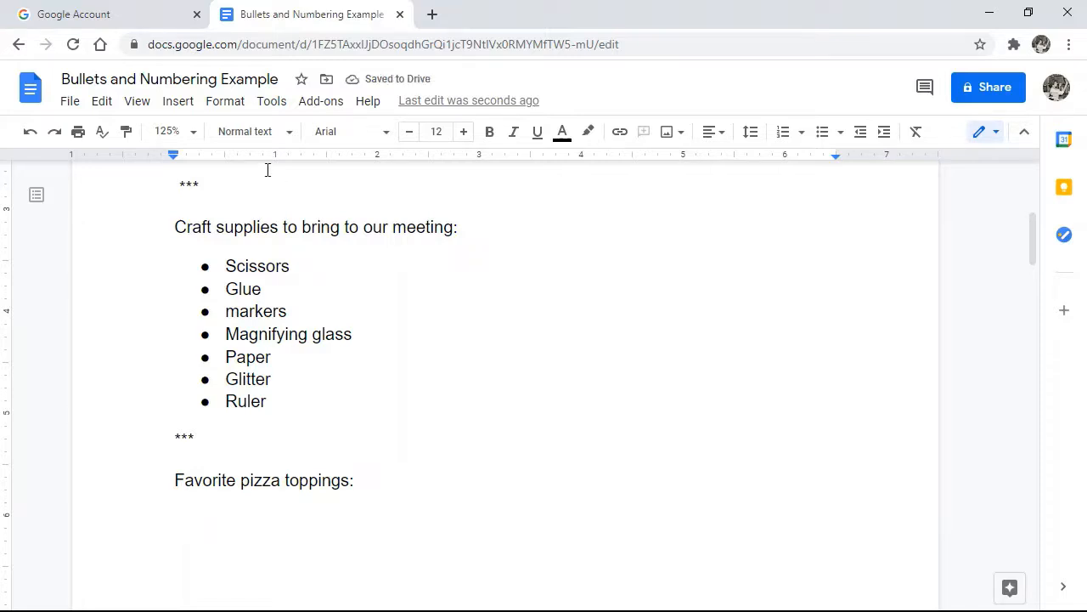
click(236, 104)
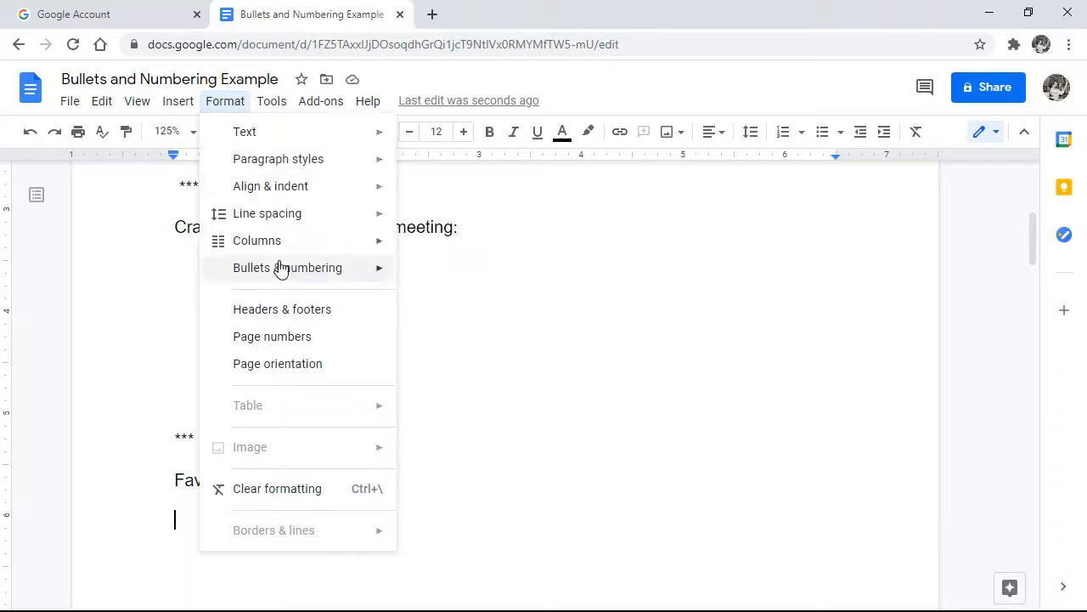
mouse_move(280, 270)
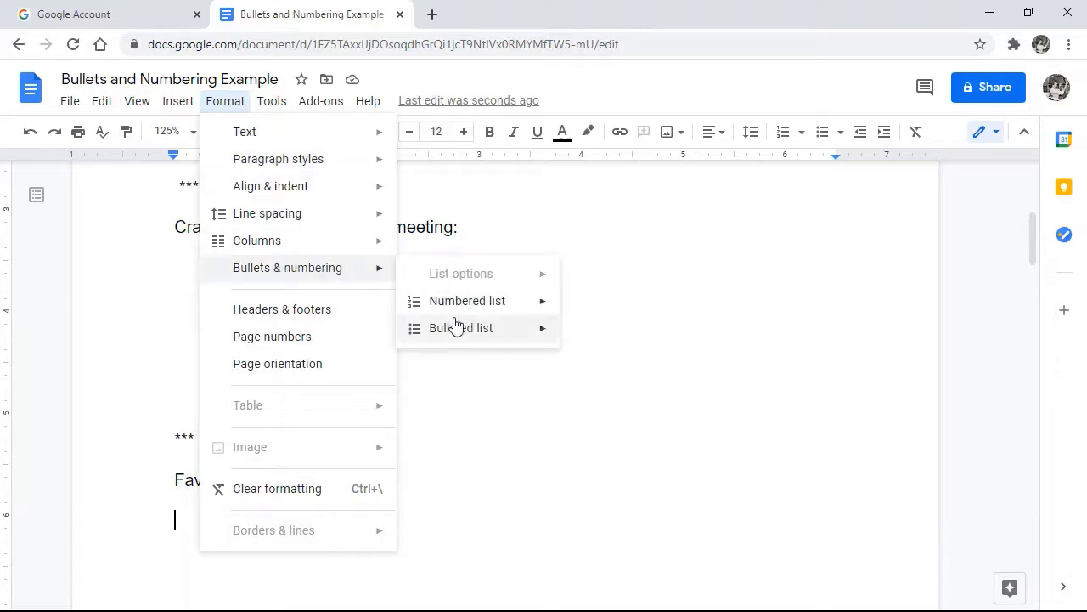
mouse_move(460, 331)
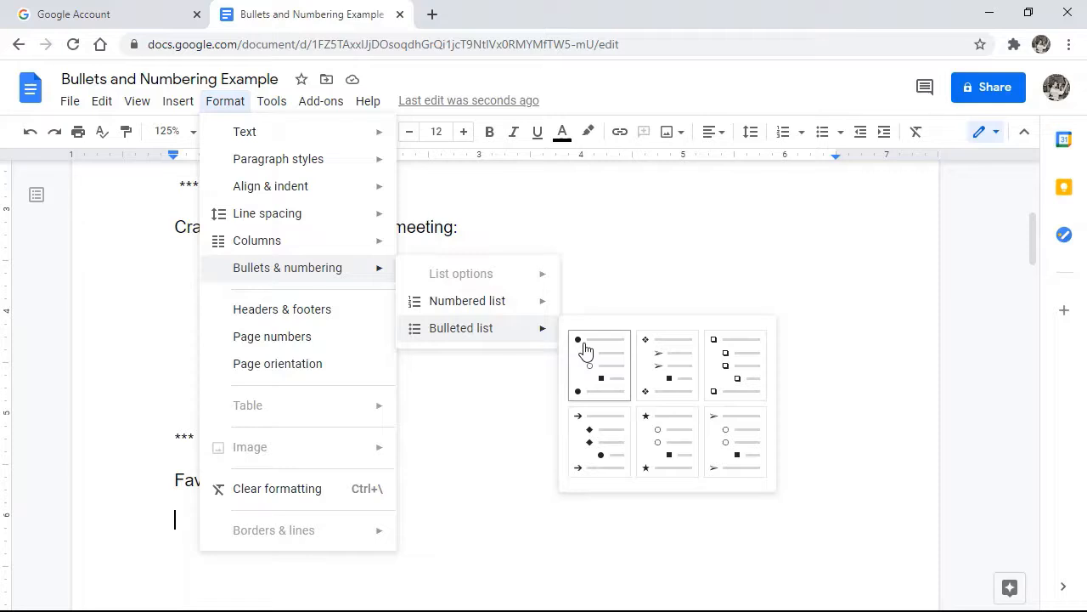
click(585, 350)
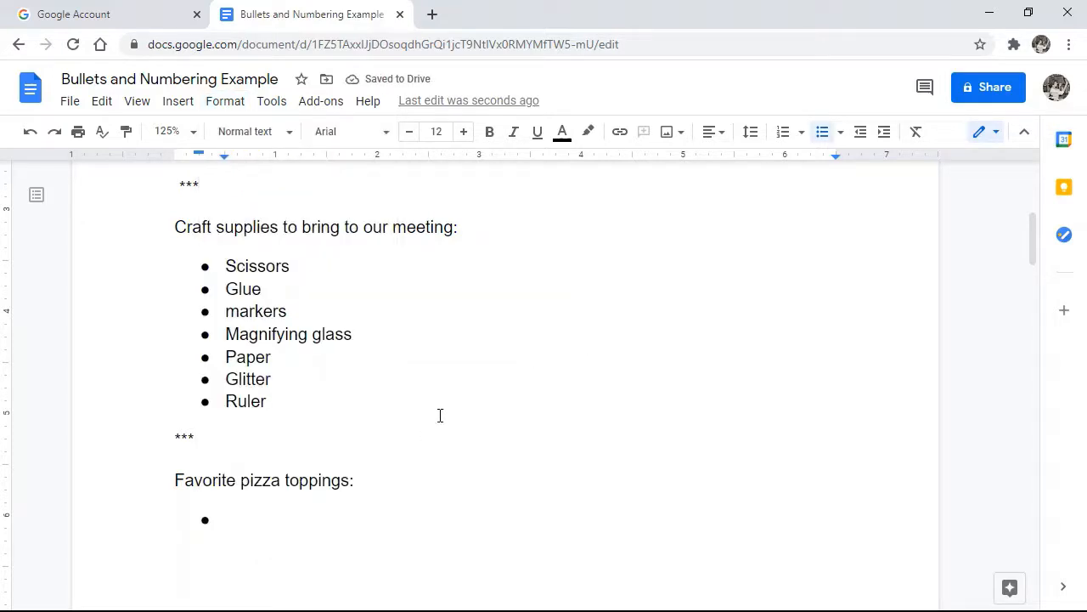
text(canadian bacon)
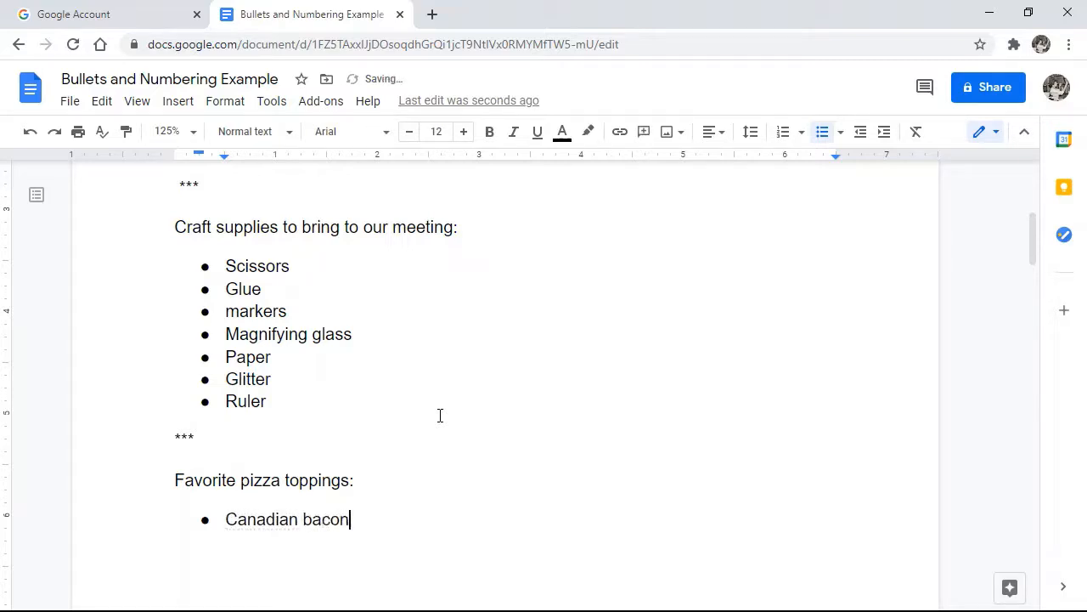
Add Mushrooms, Extra cheese and Pepperoni as bullets below Canadian bacon, and end the pizza toppings list
key(Return)
text(mushrooms)
key(Return)
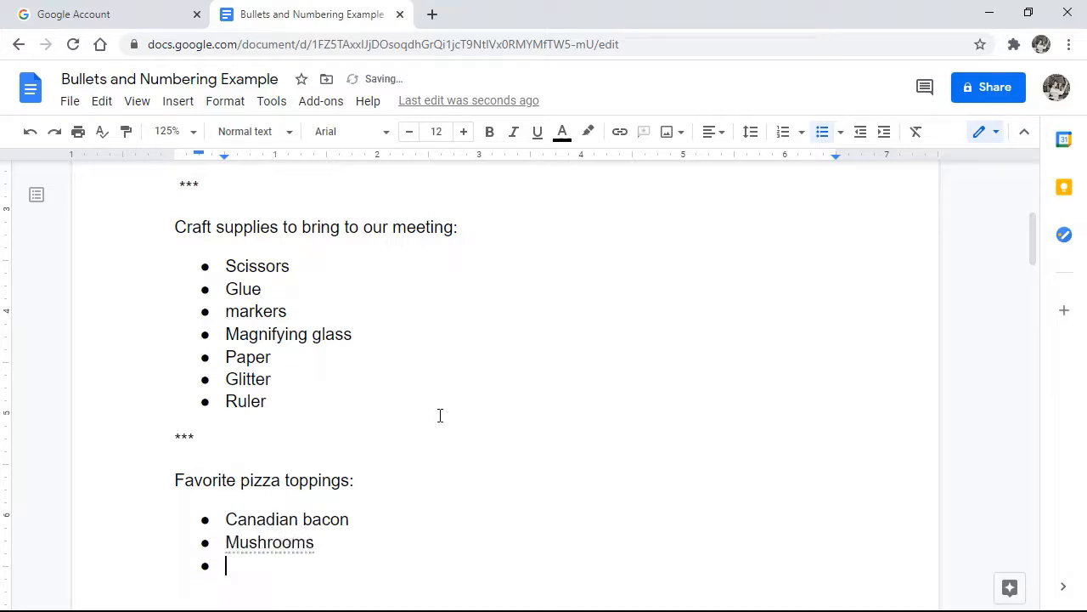
text(extra cheese)
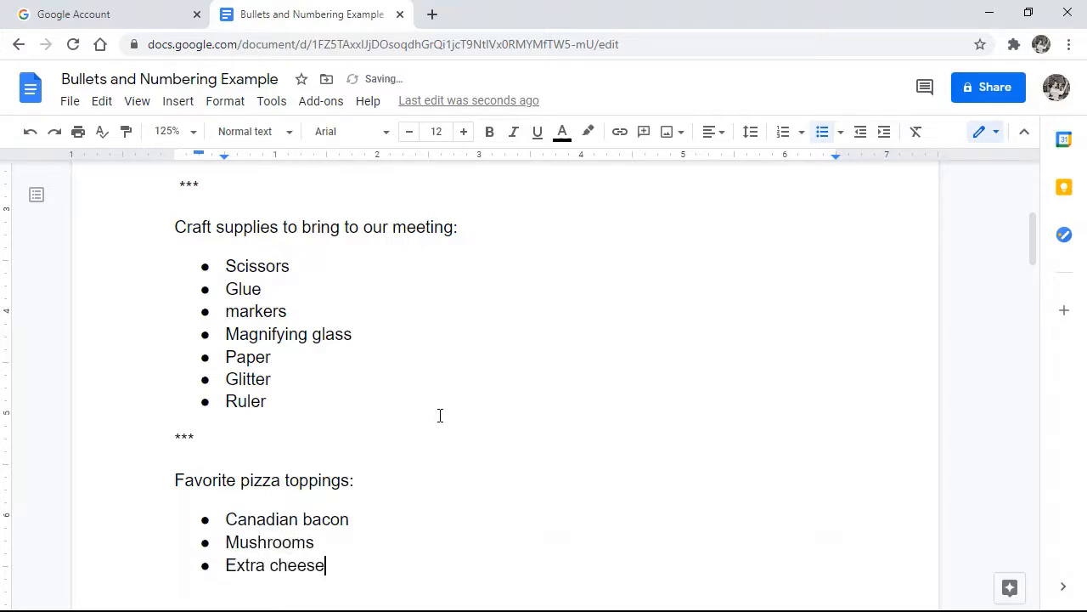
key(Return)
text(peppo)
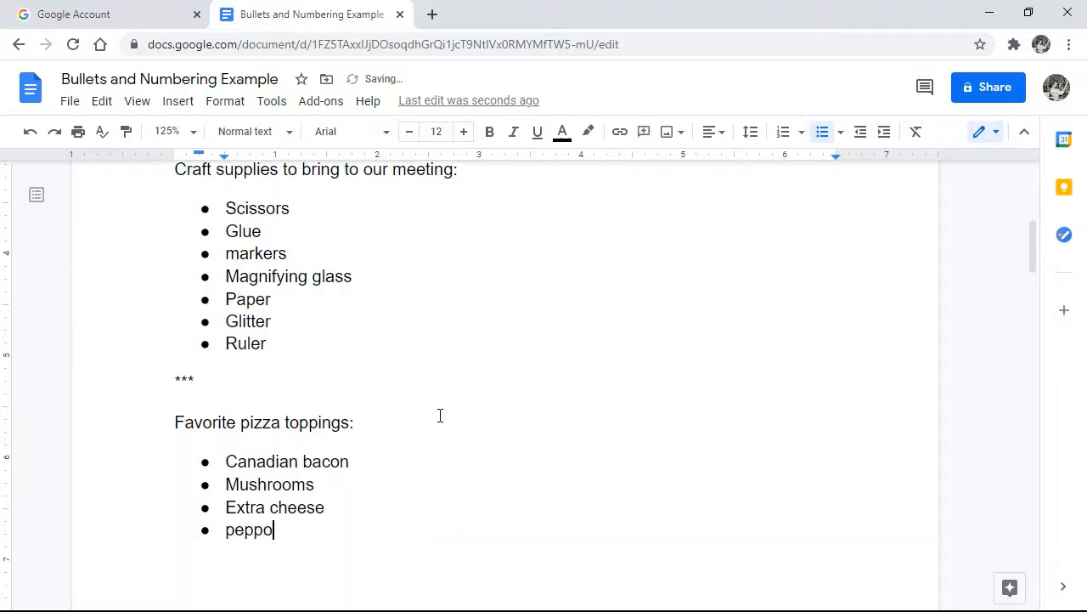
key(BackSpace)
text(eroni)
key(Return)
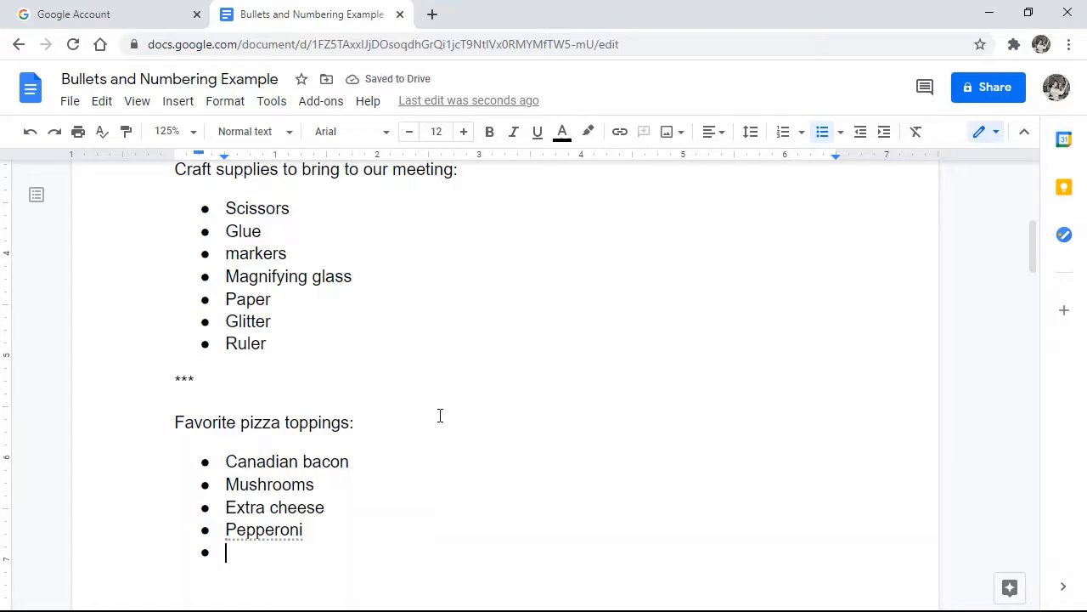
key(Return)
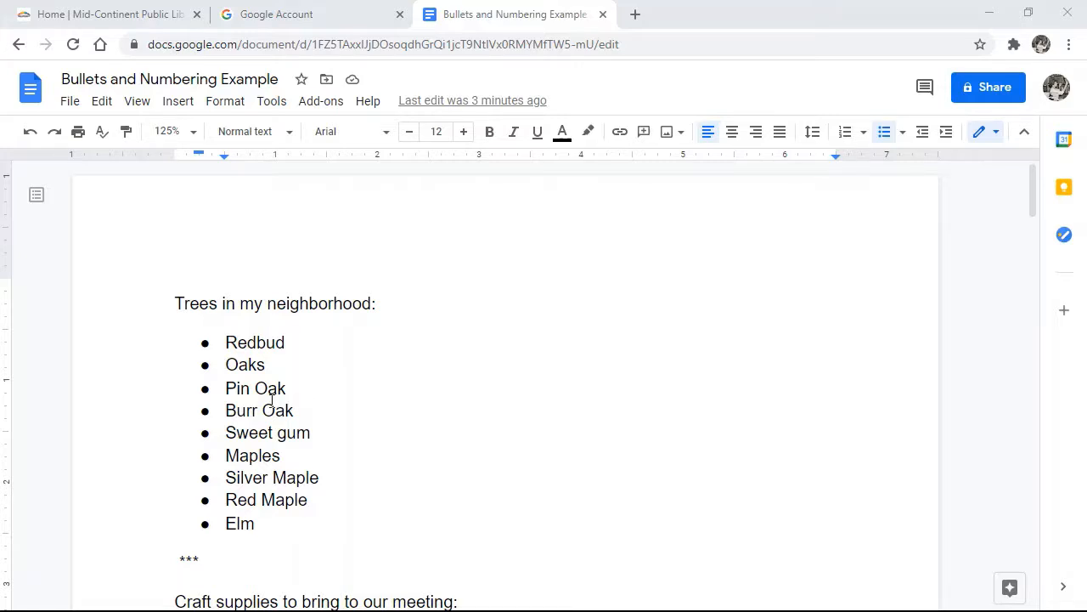
click(226, 388)
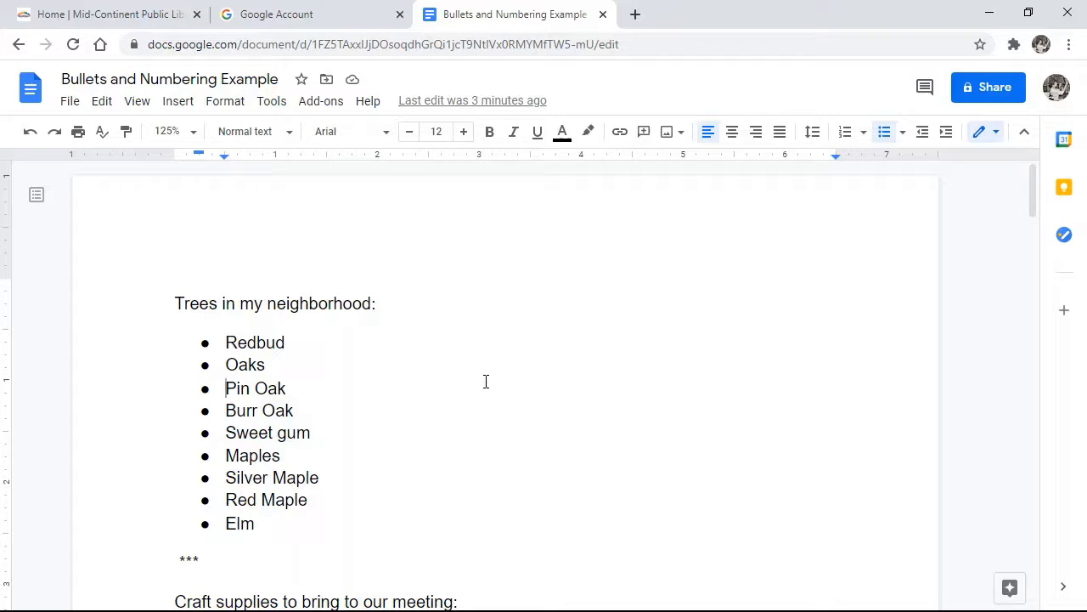
click(903, 134)
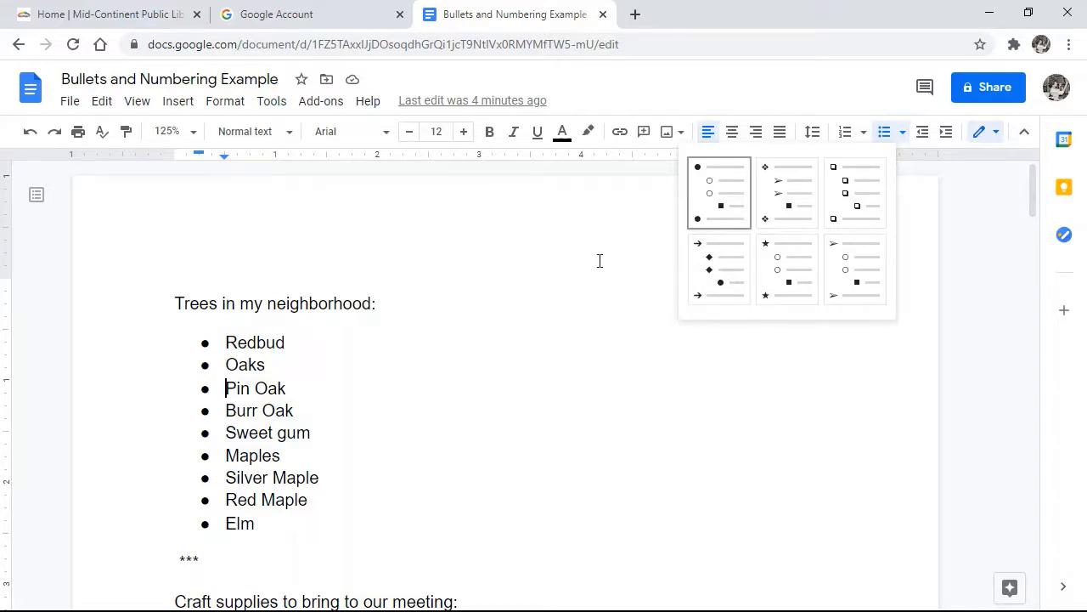
click(599, 261)
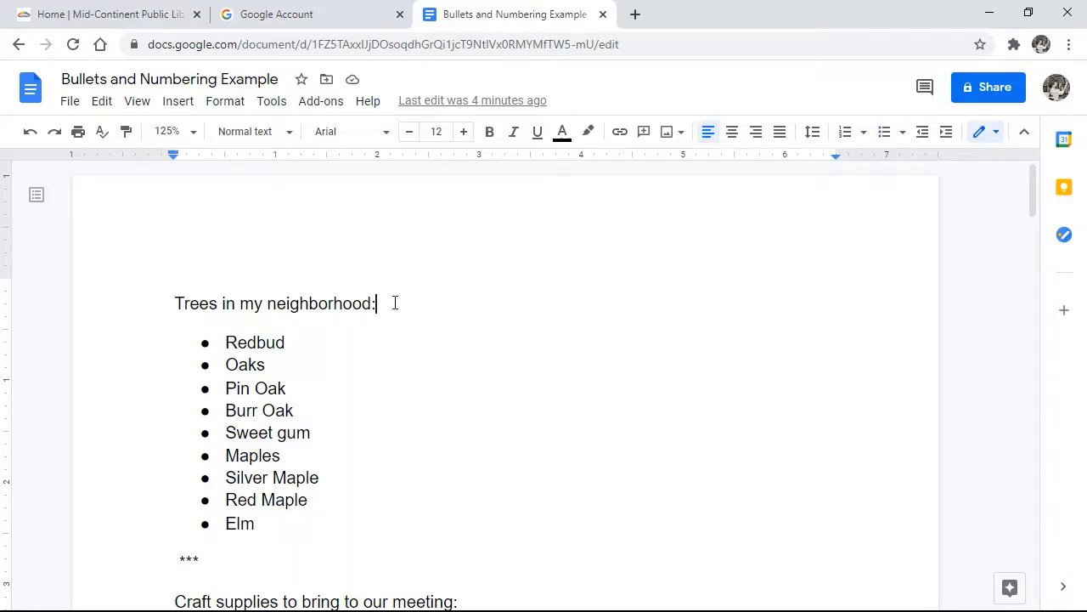
Indent the Pin Oak bullet one level so it becomes a sub-item of Oaks
click(225, 388)
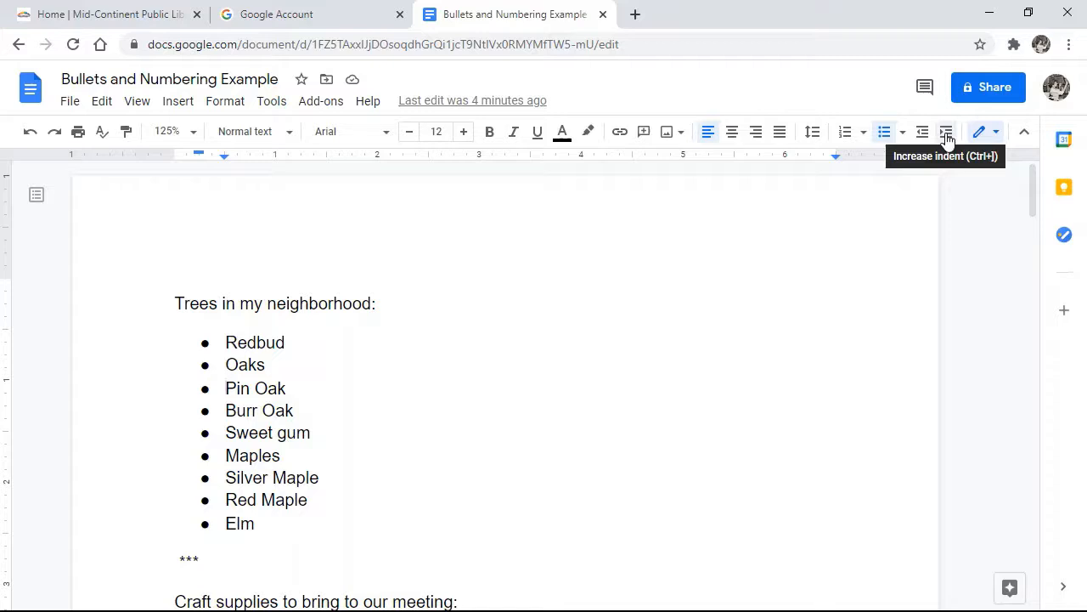
click(947, 133)
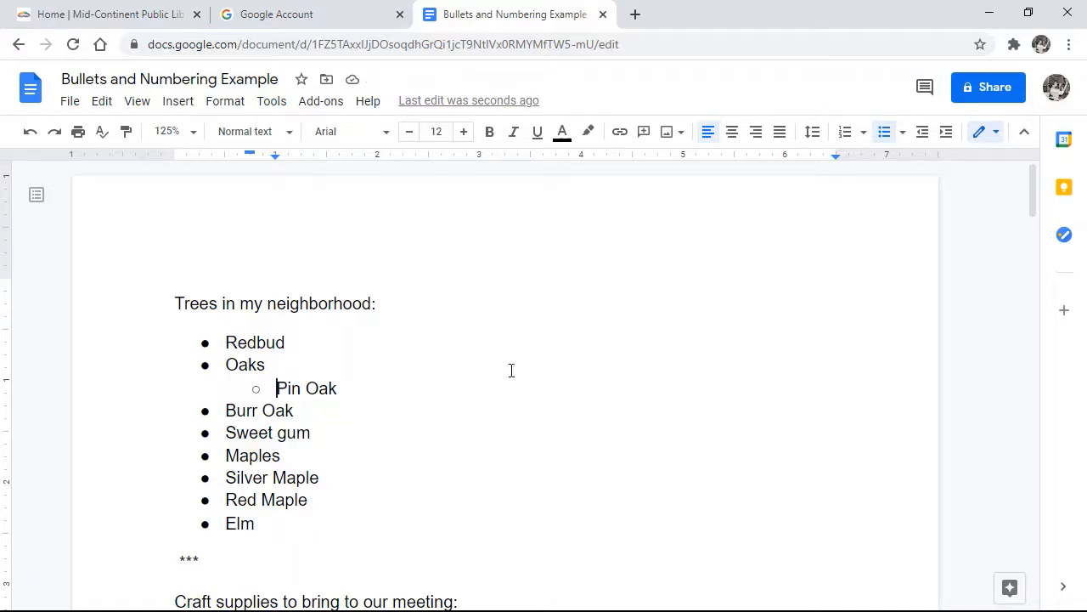
Increase the indent of the Pin Oak sub-bullet by seven further levels
click(948, 133)
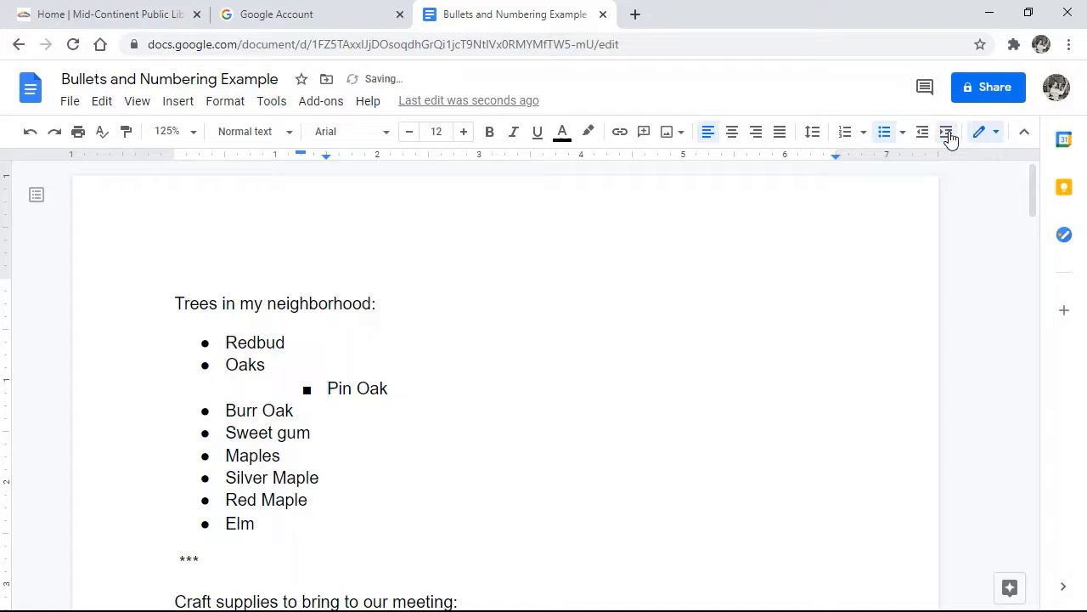
click(948, 133)
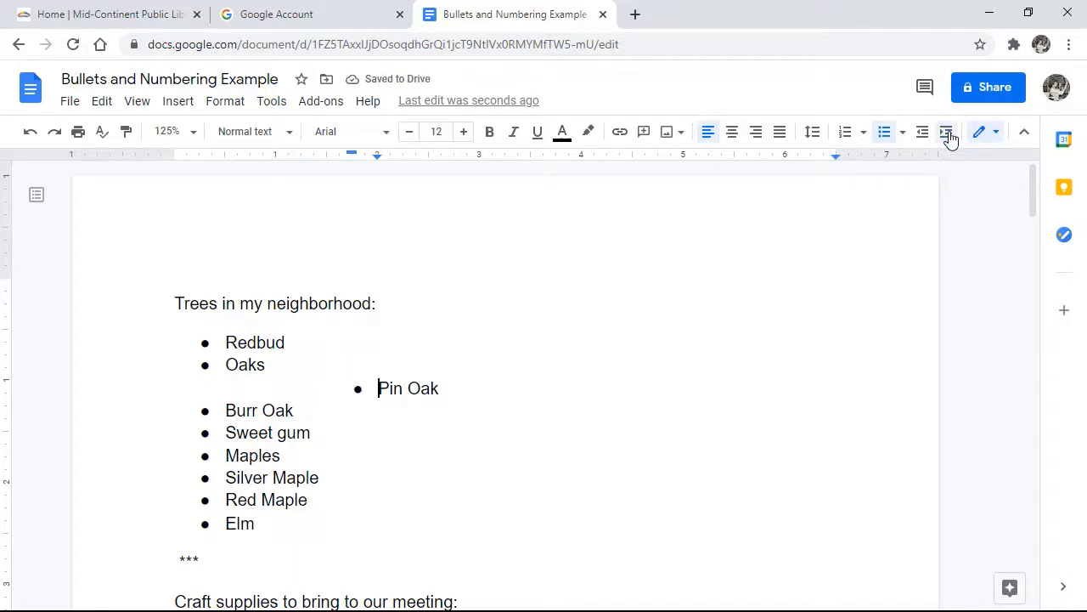
click(948, 133)
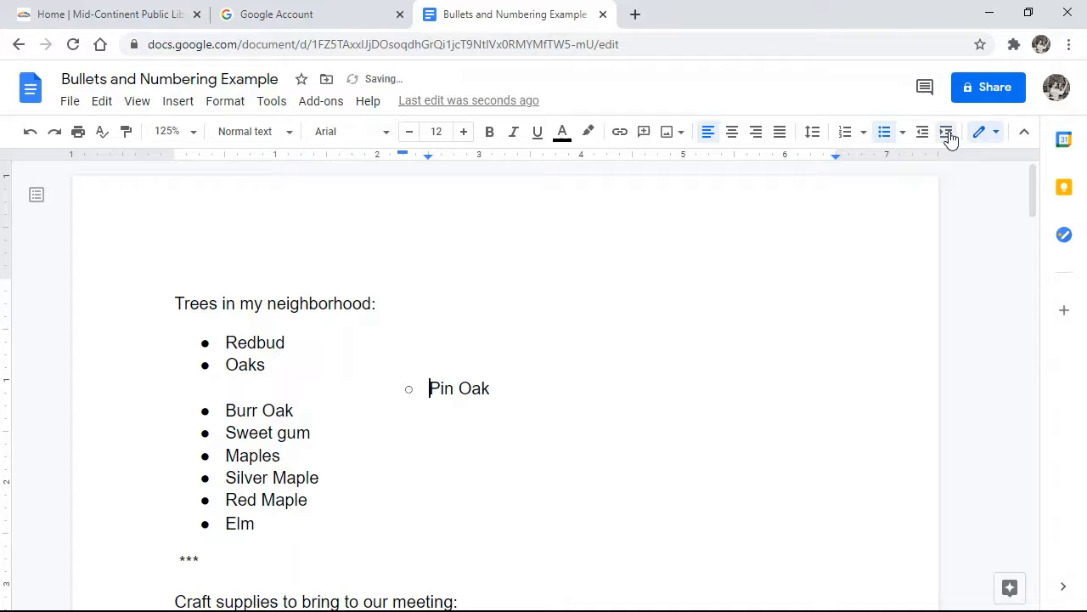
click(948, 134)
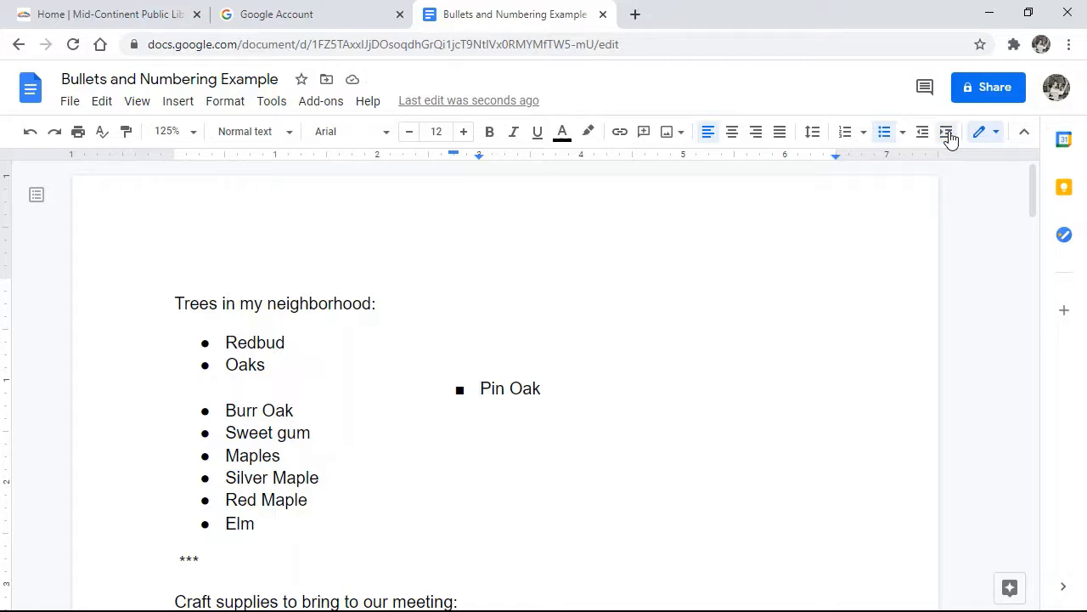
click(948, 134)
click(950, 138)
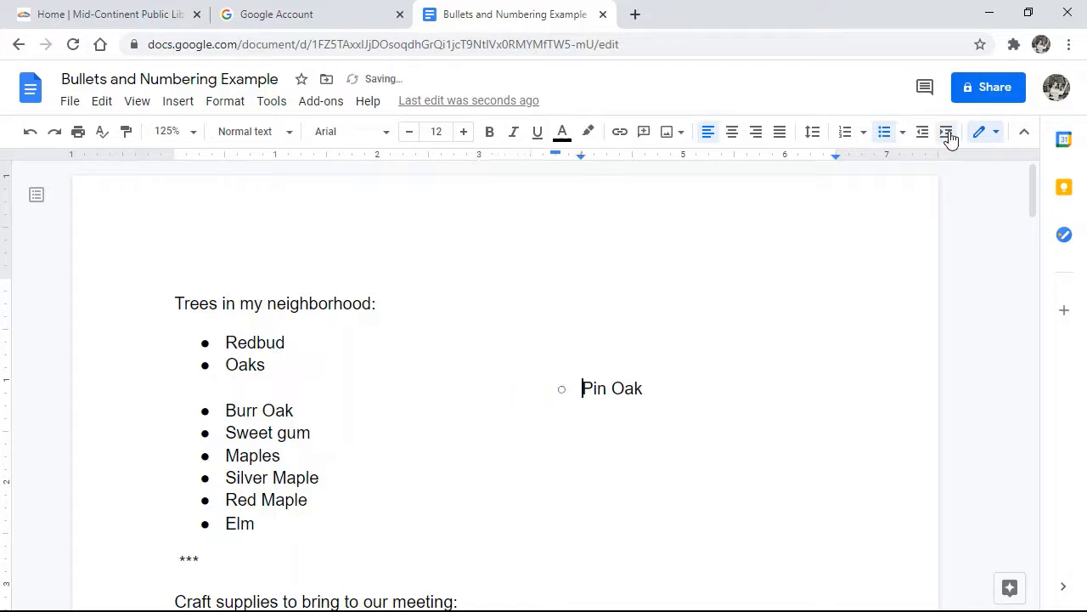
click(949, 139)
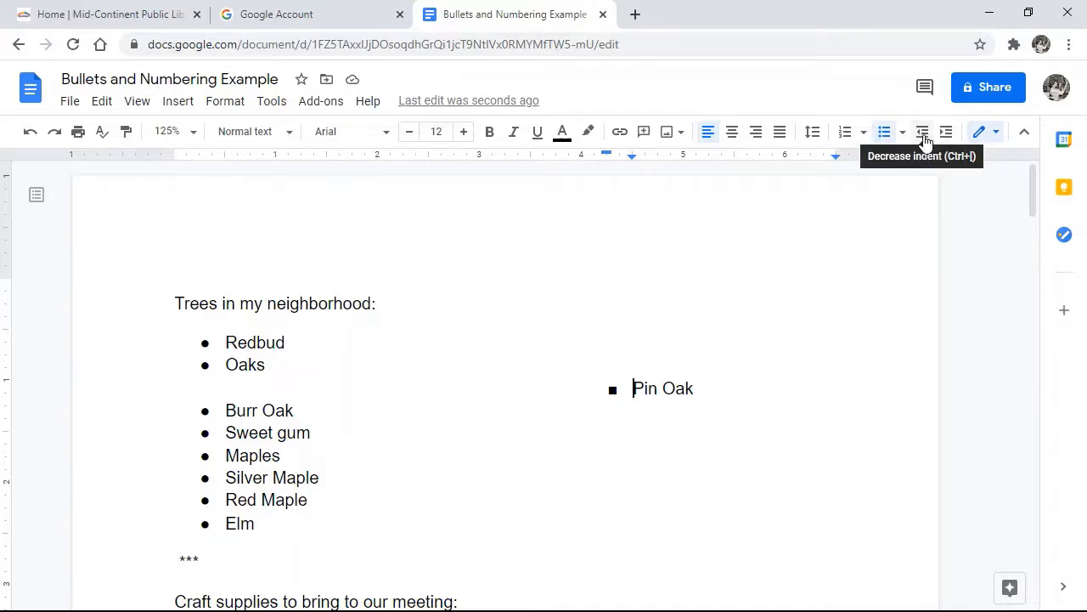
Decrease the Pin Oak bullet's indent until it sits one level below Oaks
click(924, 140)
click(925, 140)
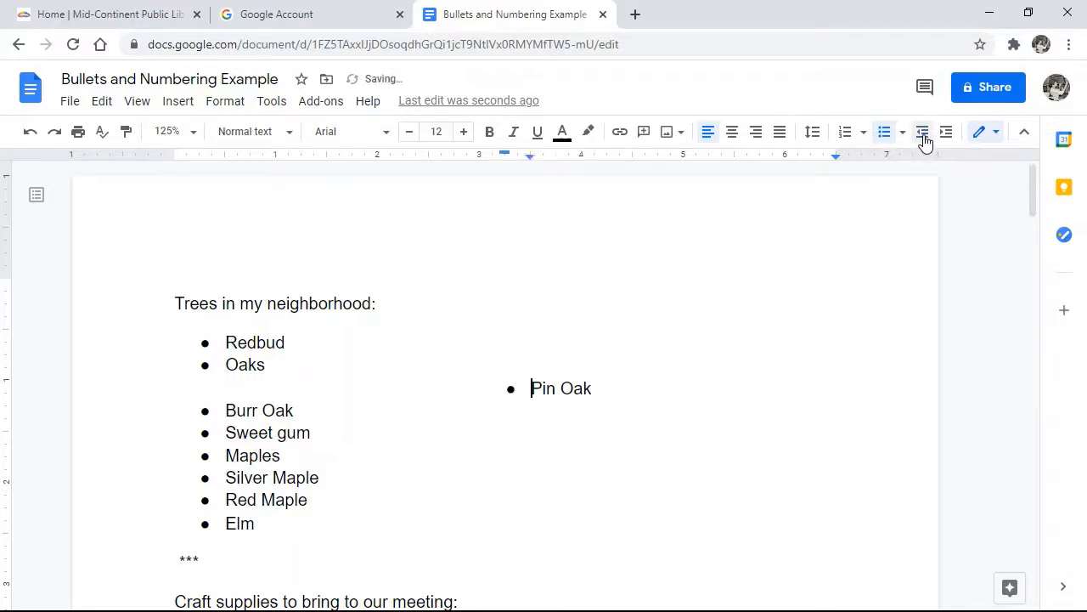
click(924, 140)
click(924, 140)
click(924, 140)
click(925, 140)
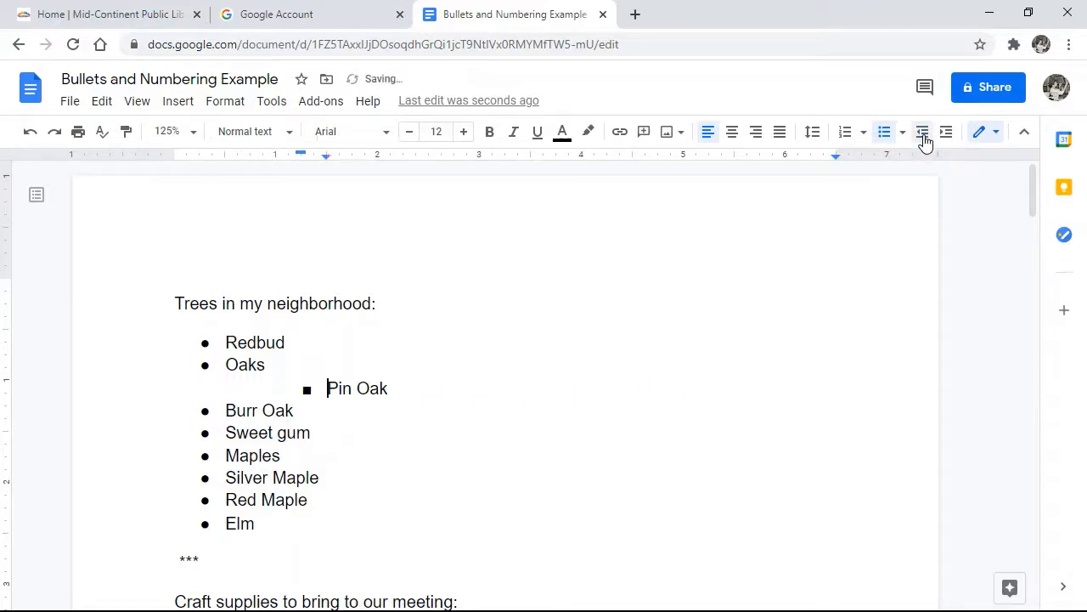
click(924, 140)
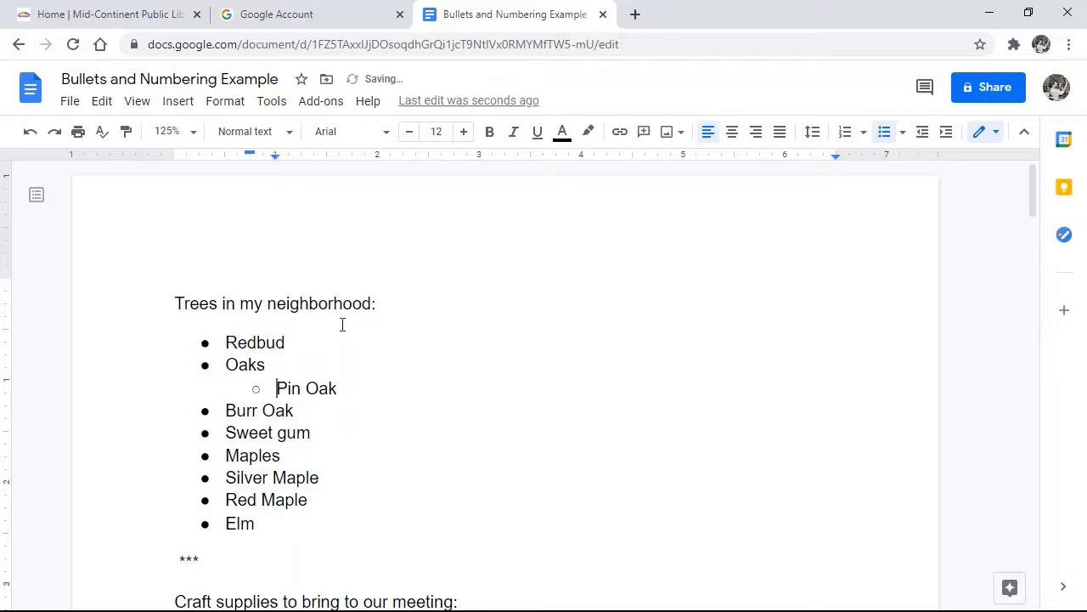
Indent Burr Oak one level beneath Oaks and Silver Maple one level beneath Maples
click(226, 411)
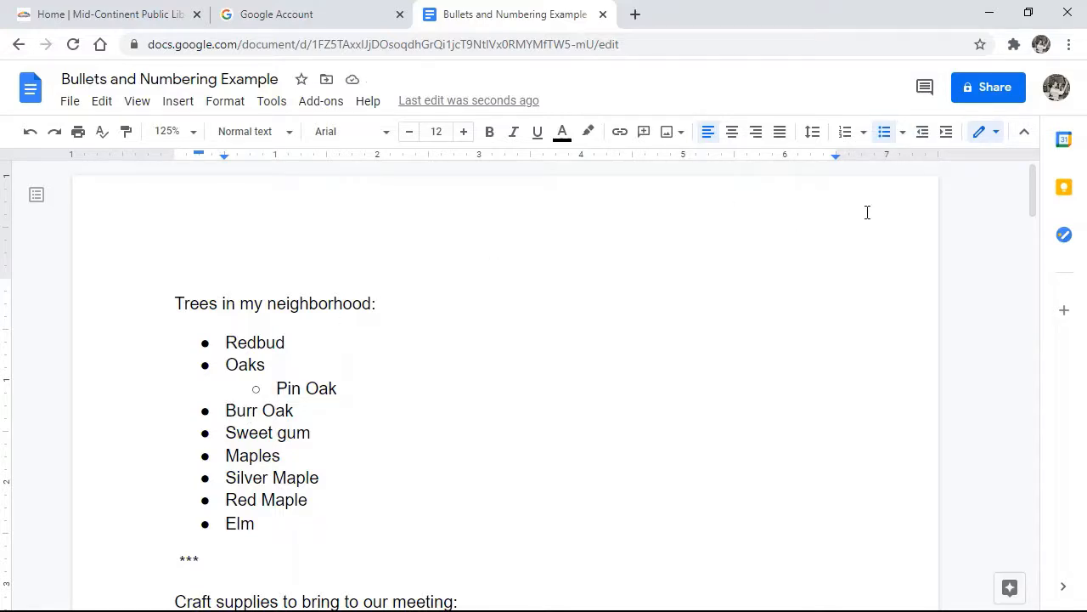
click(947, 133)
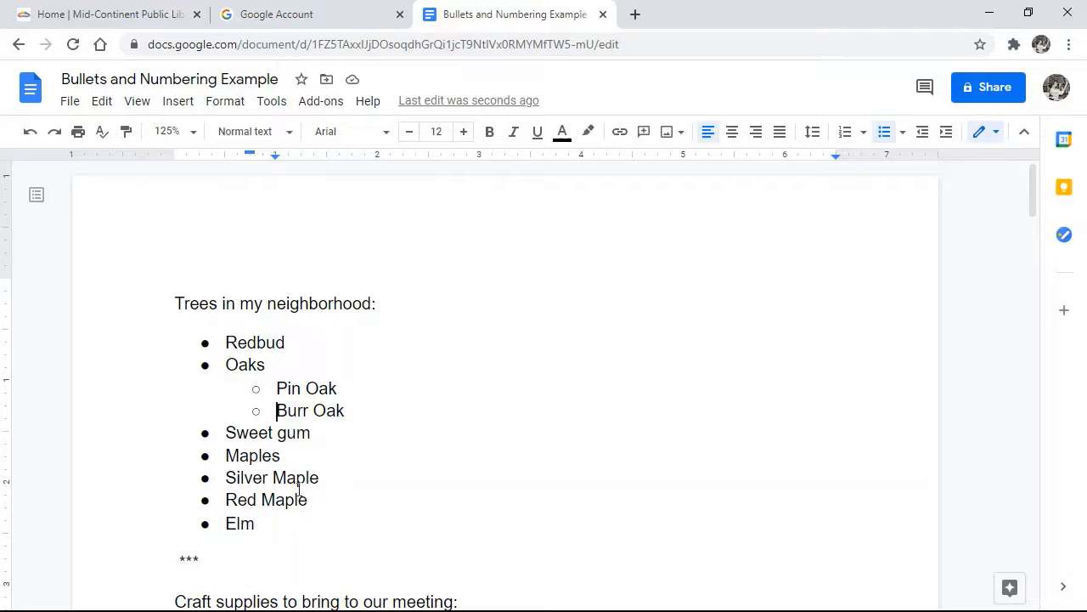
click(226, 478)
key(Tab)
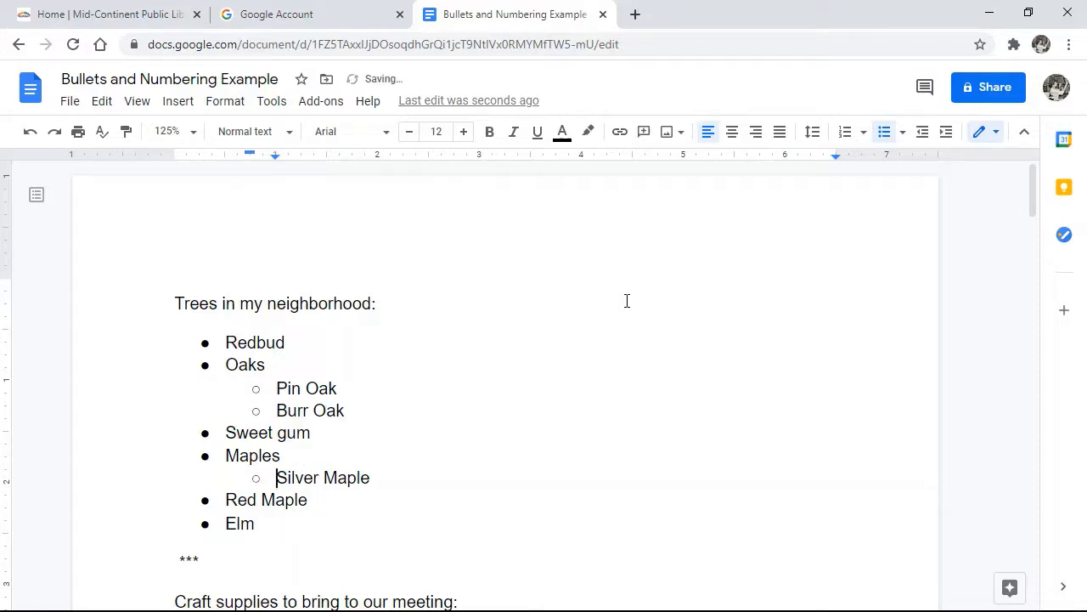
Indent Silver Maple two further levels, then outdent it to one level below Maples
key(Tab)
key(Tab)
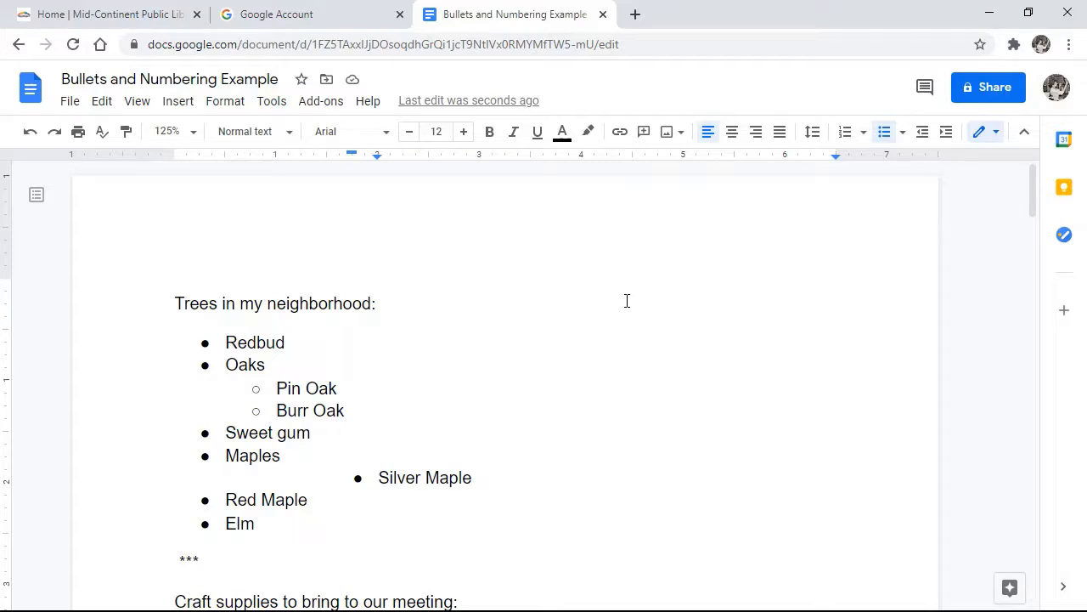
key(shift+Tab)
key(shift+Tab)
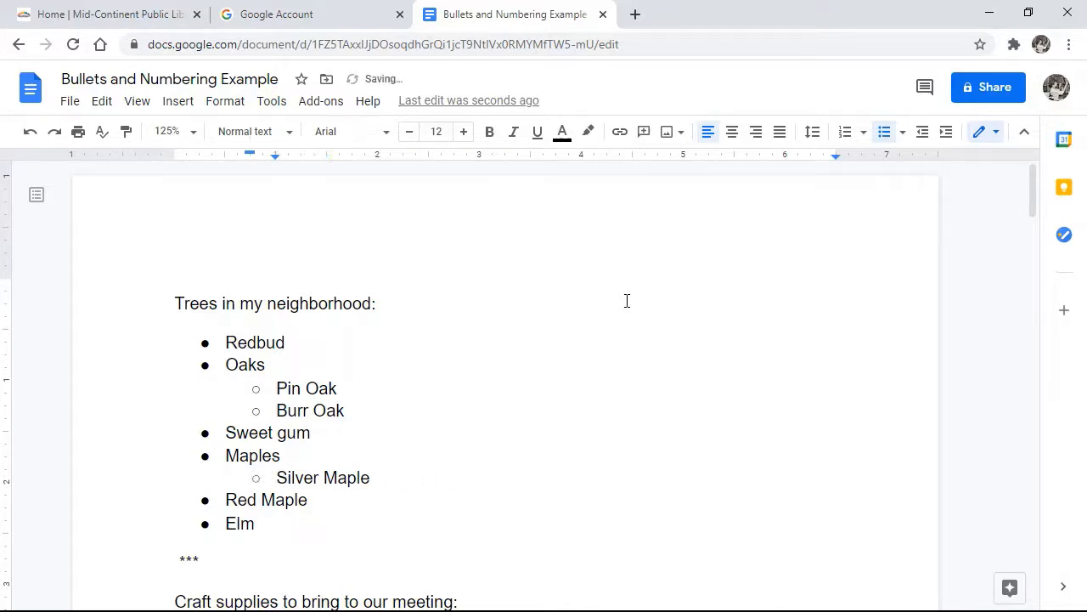
Indent the Red Maple bullet one level beneath Maples, matching Silver Maple
click(225, 499)
key(Tab)
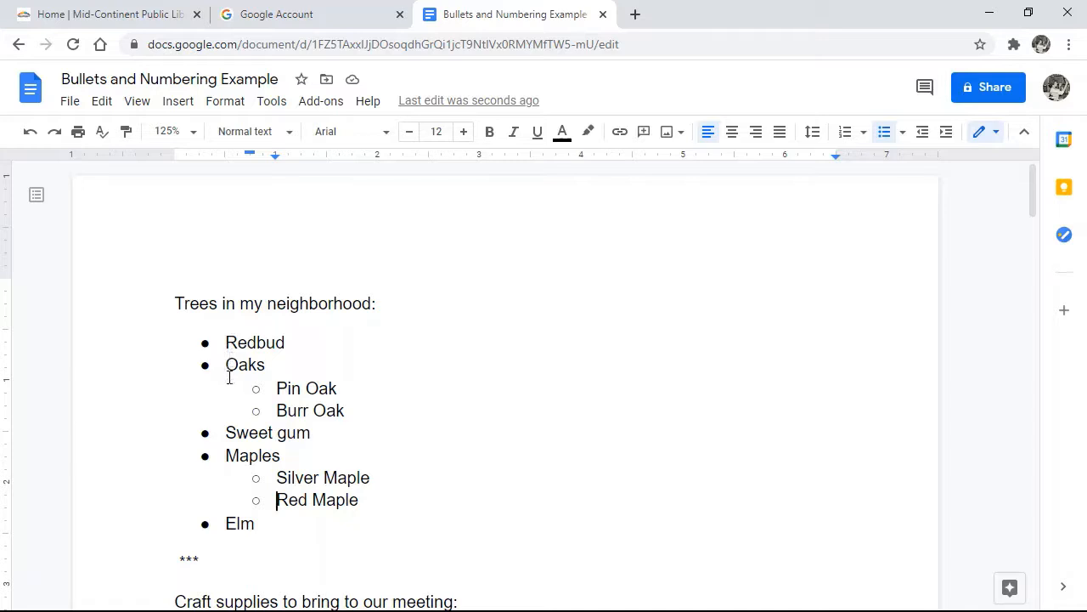
Move the Pin Oak bullet's first-line indent and left indent to about 0.5 inch on the ruler
click(276, 388)
drag(250, 156, 225, 155)
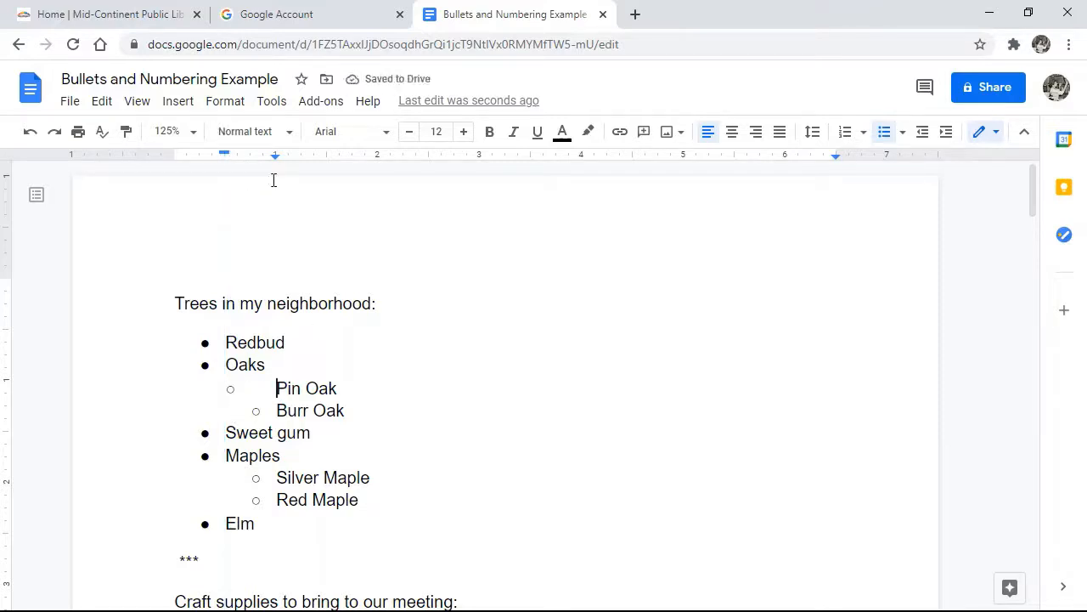
mouse_move(275, 162)
mouse_down()
mouse_move(199, 154)
mouse_move(224, 156)
mouse_up()
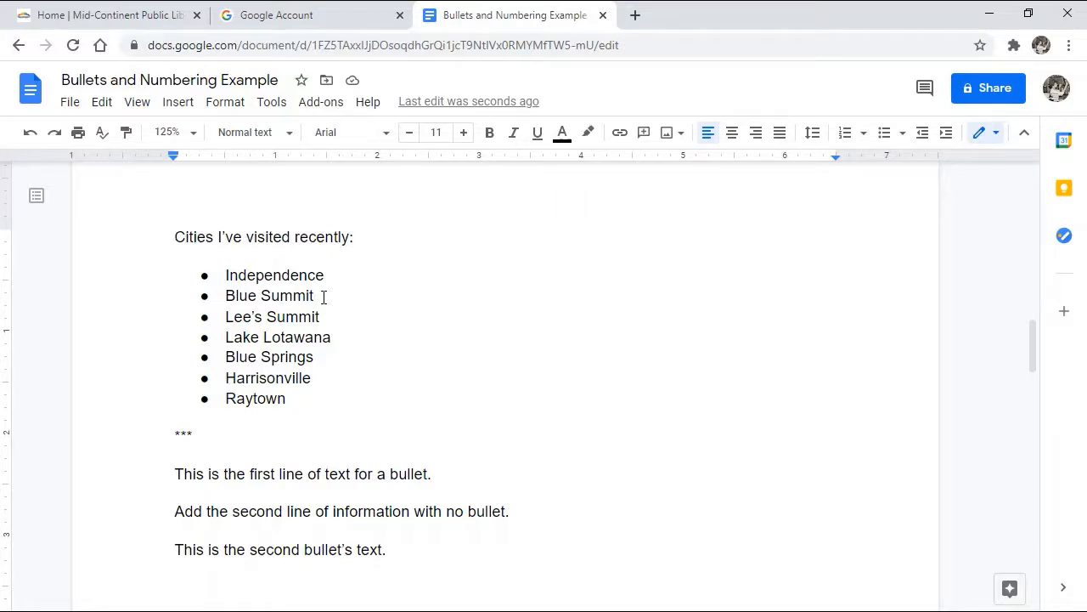
Indent the Blue Summit bullet one level beneath Independence in the list of recently visited cities
click(226, 296)
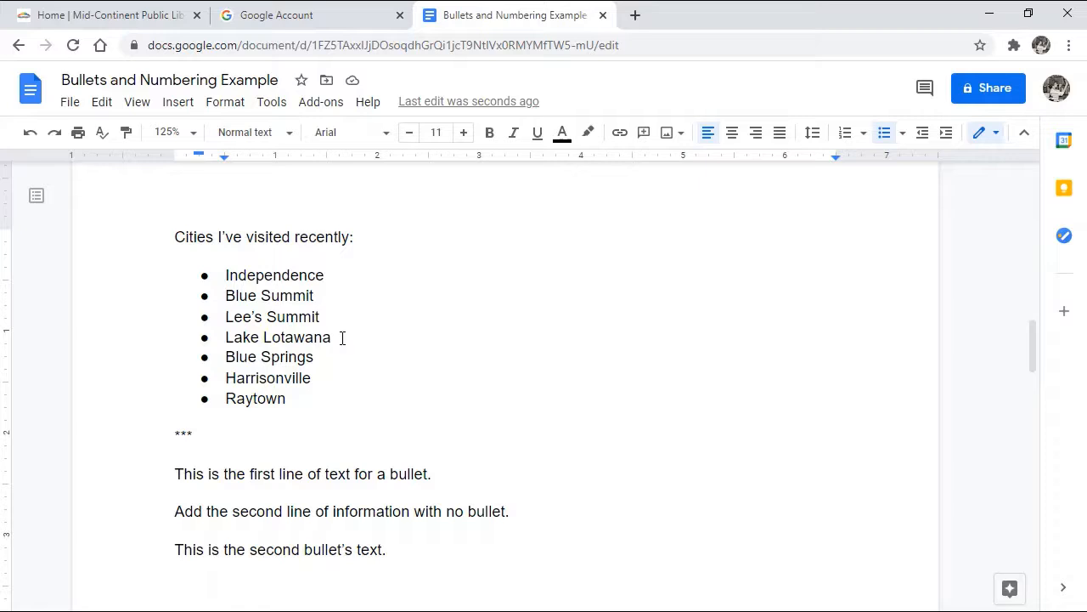
click(241, 109)
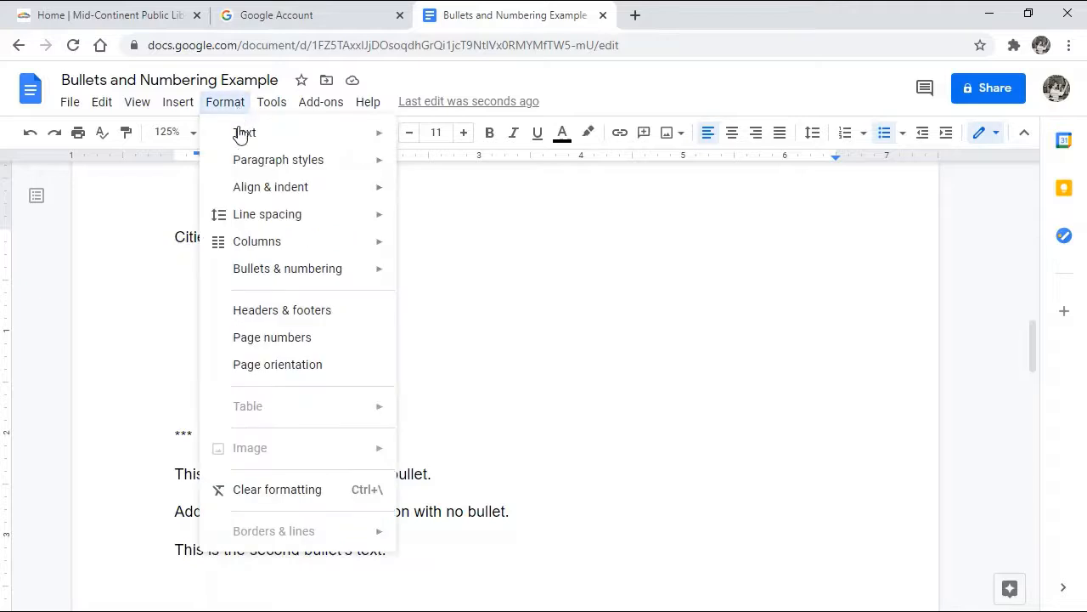
mouse_move(260, 192)
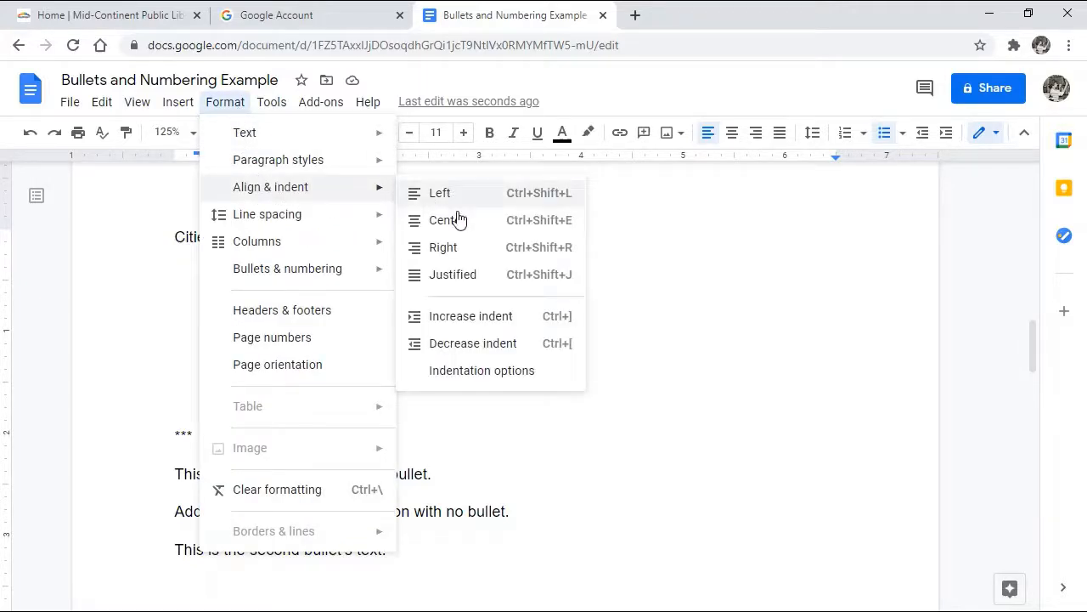
click(471, 323)
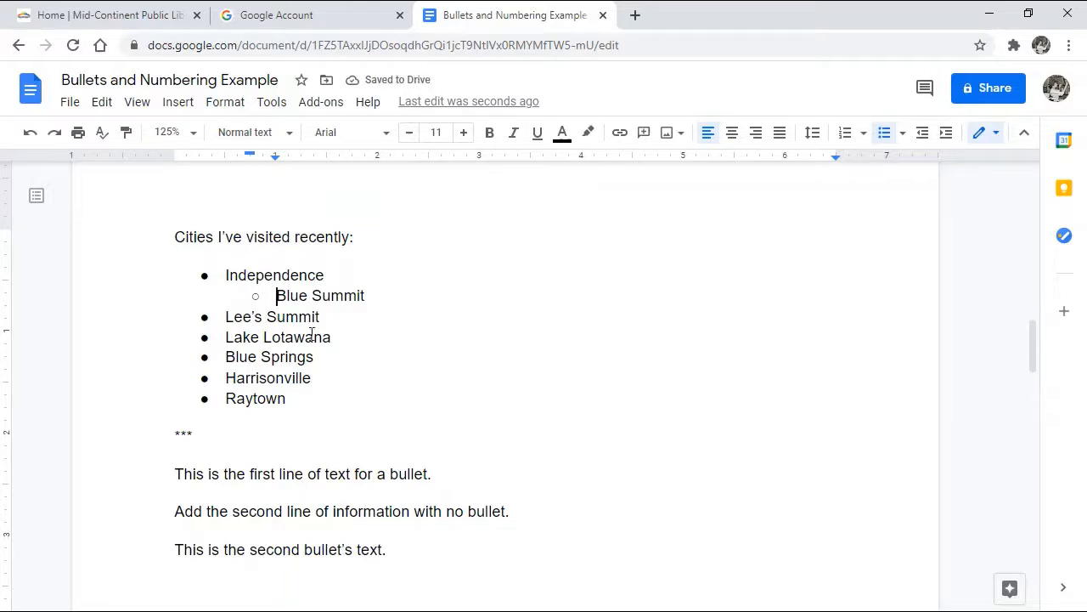
Indent the Lake Lotawana bullet one level beneath Lee's Summit in the cities list
click(226, 337)
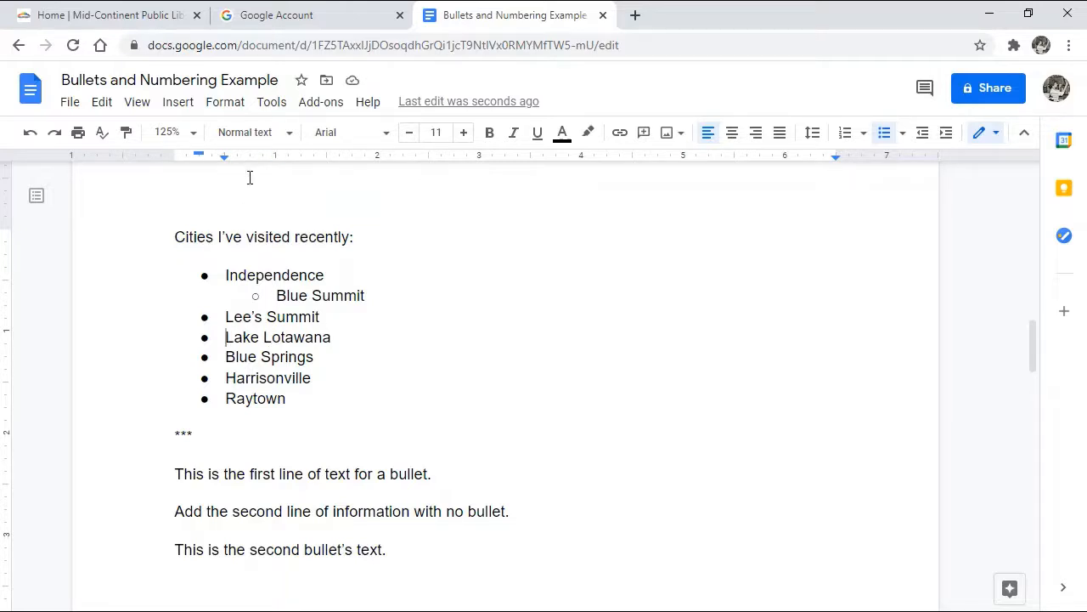
click(233, 107)
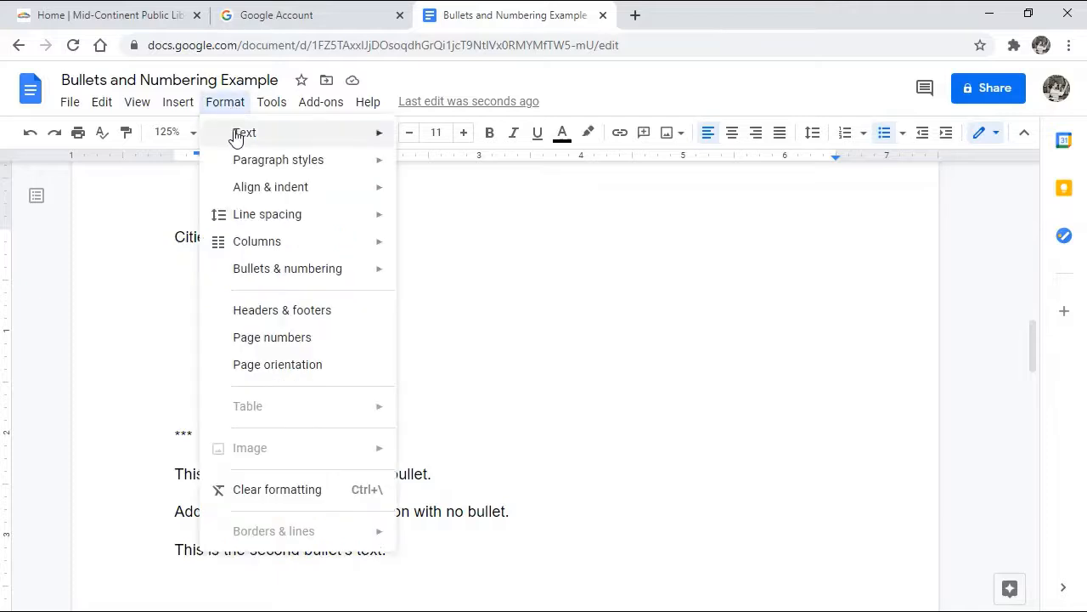
mouse_move(303, 192)
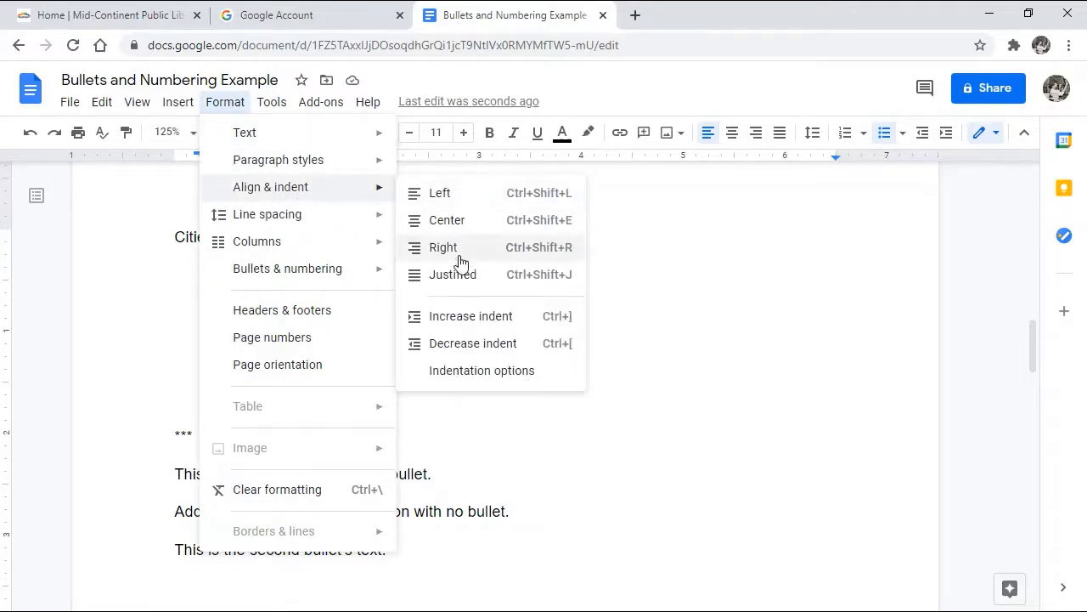
click(515, 318)
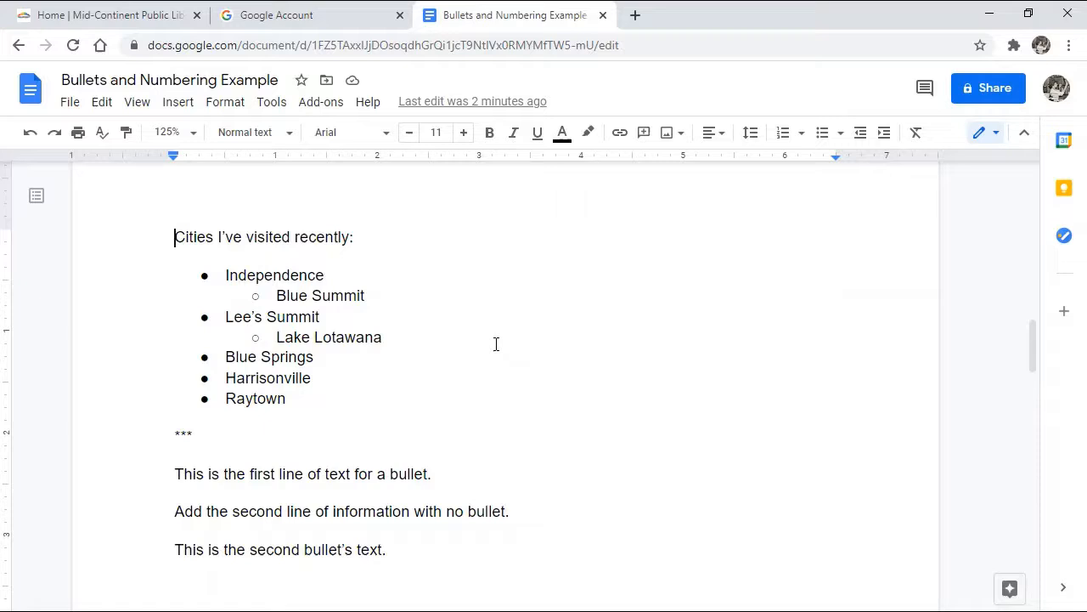
Apply the preset bullet style with stars for main items and hollow circles for sub-items to the recently visited cities list
click(226, 274)
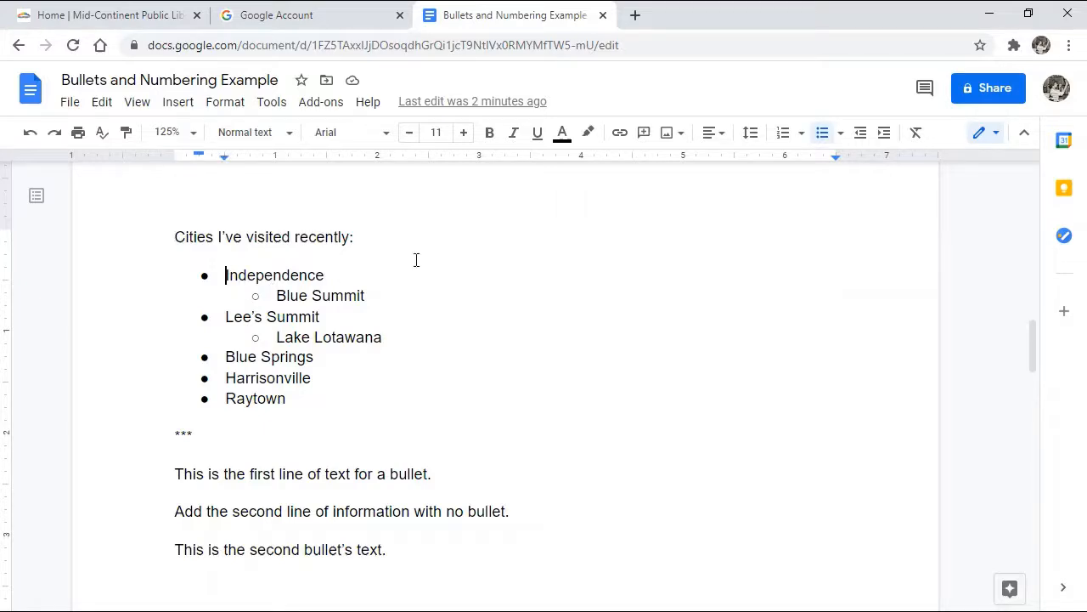
click(840, 136)
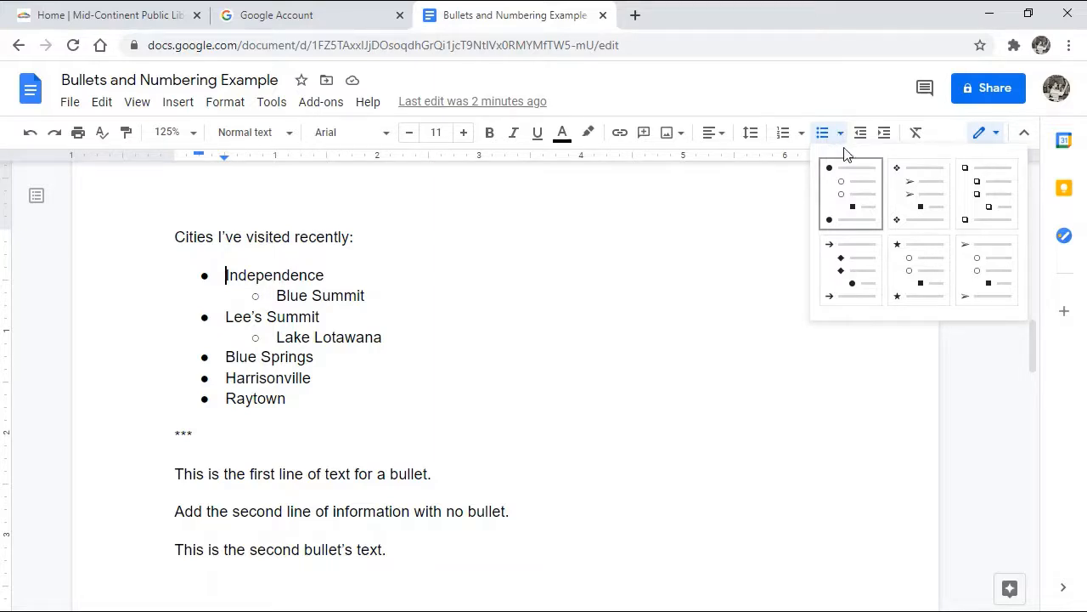
click(918, 256)
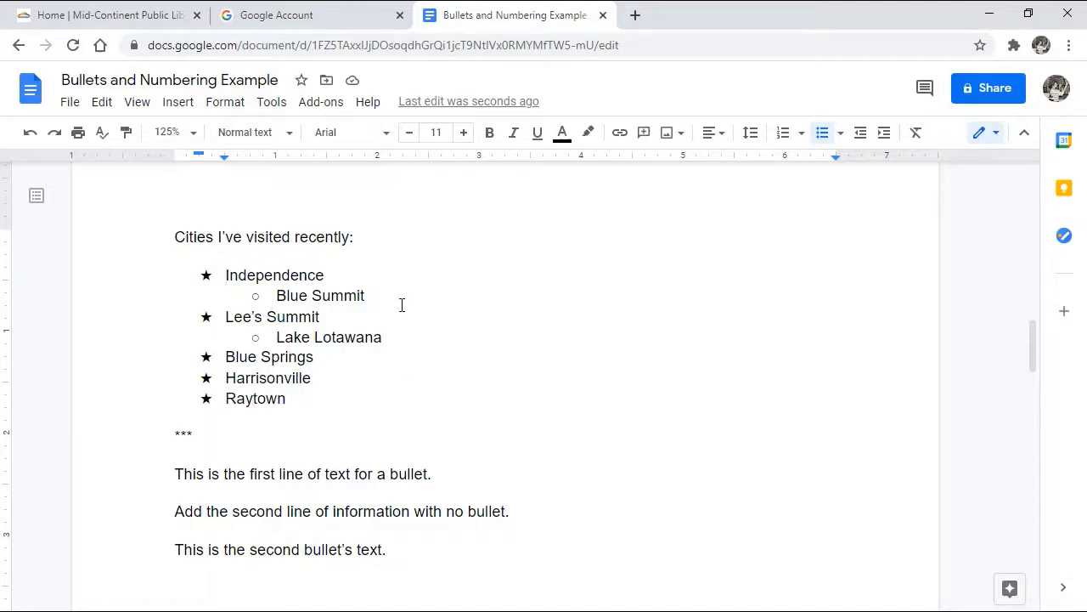
Replace the star markers of the main-level cities with uppercase letters (A, B, C)
click(206, 275)
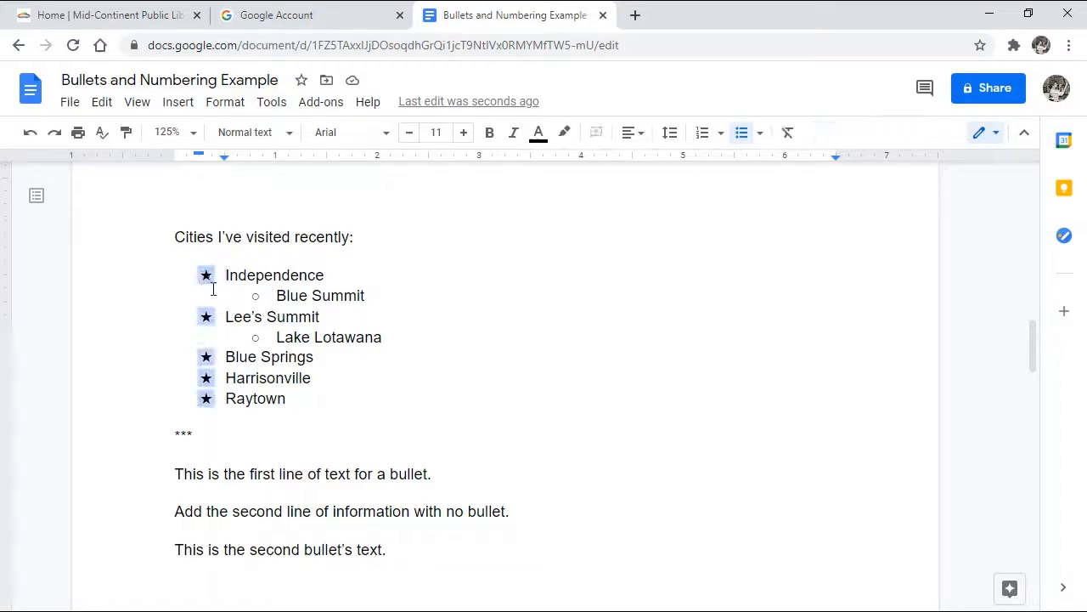
click(240, 109)
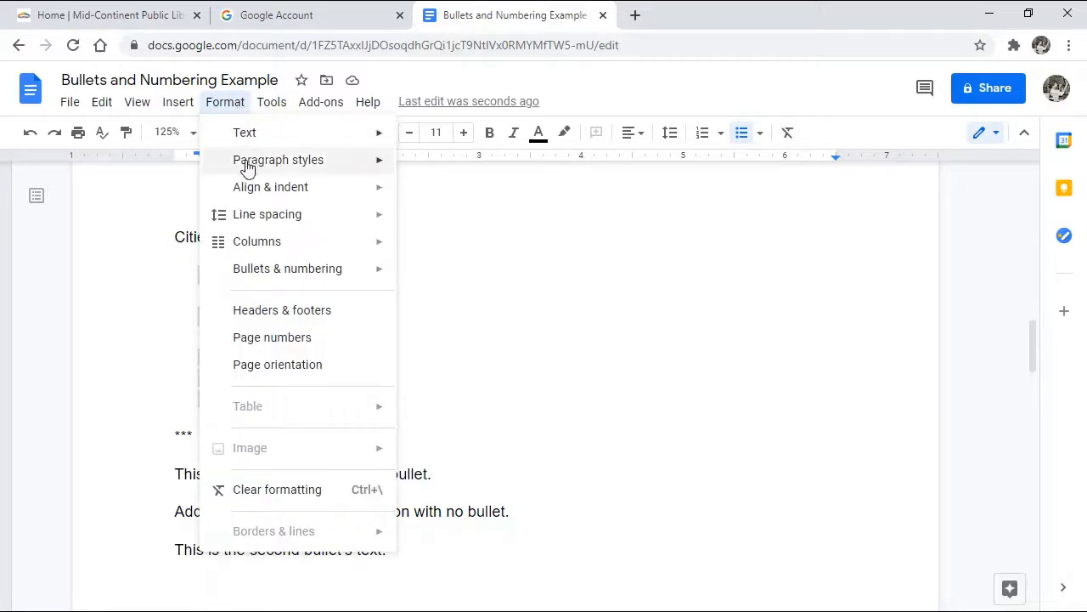
mouse_move(261, 275)
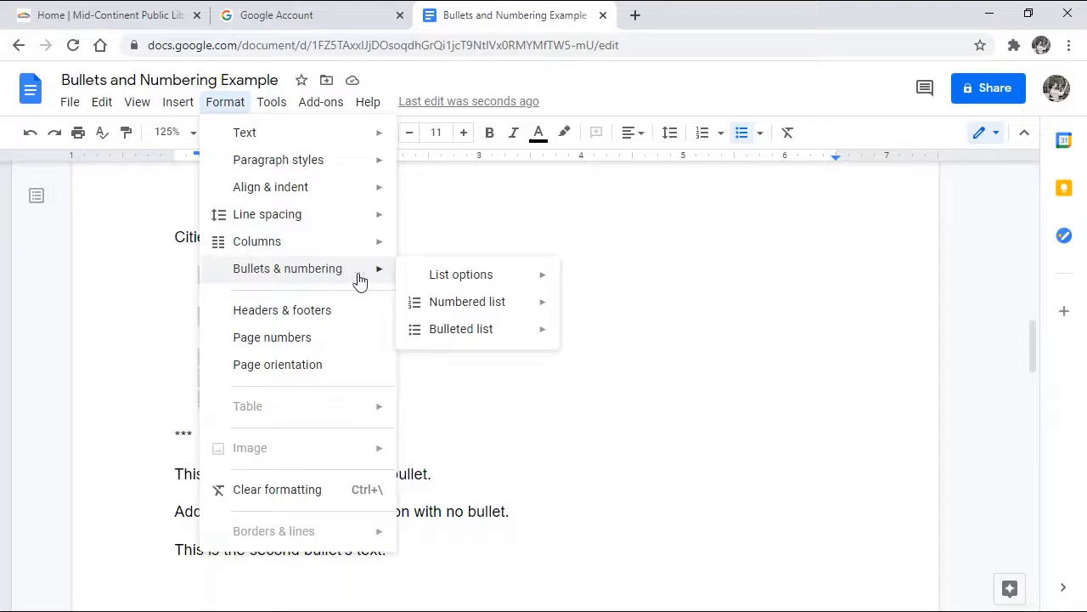
mouse_move(430, 277)
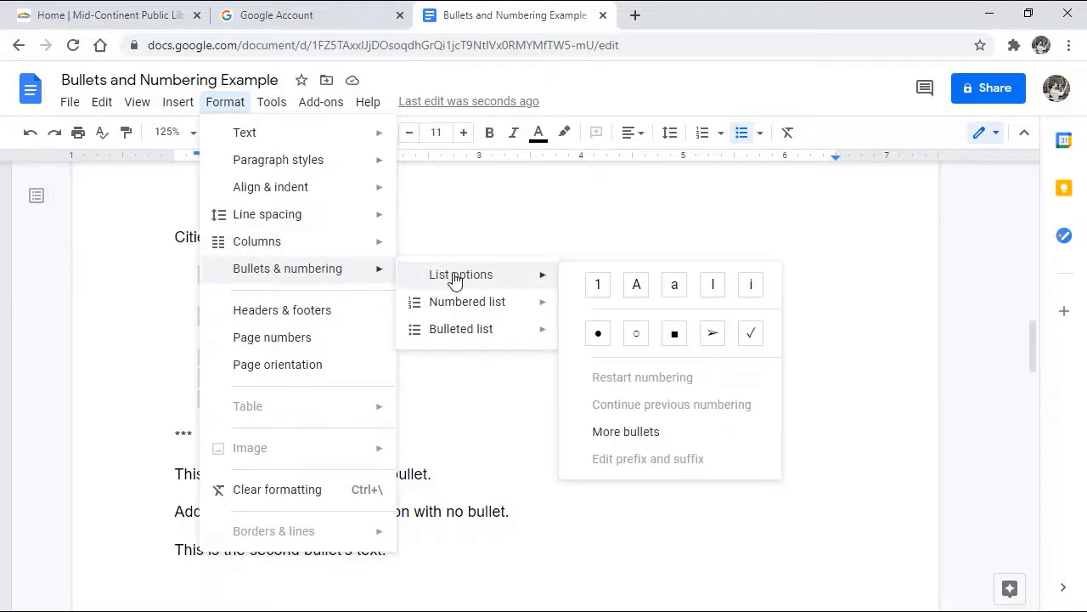
click(637, 286)
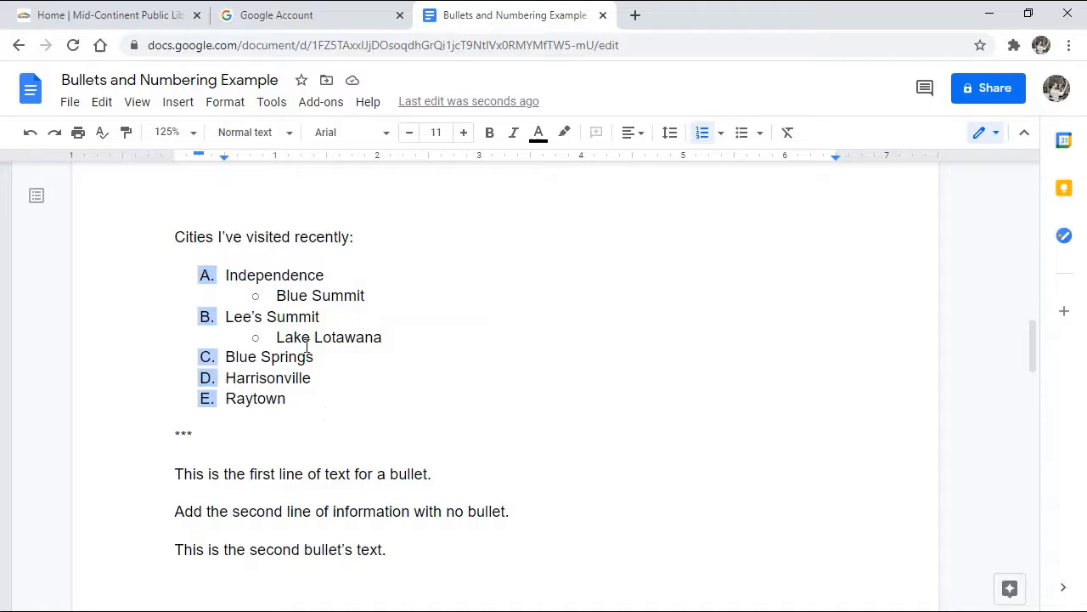
Change the sub-item bullets for Blue Summit and Lake Lotawana to check marks
click(256, 296)
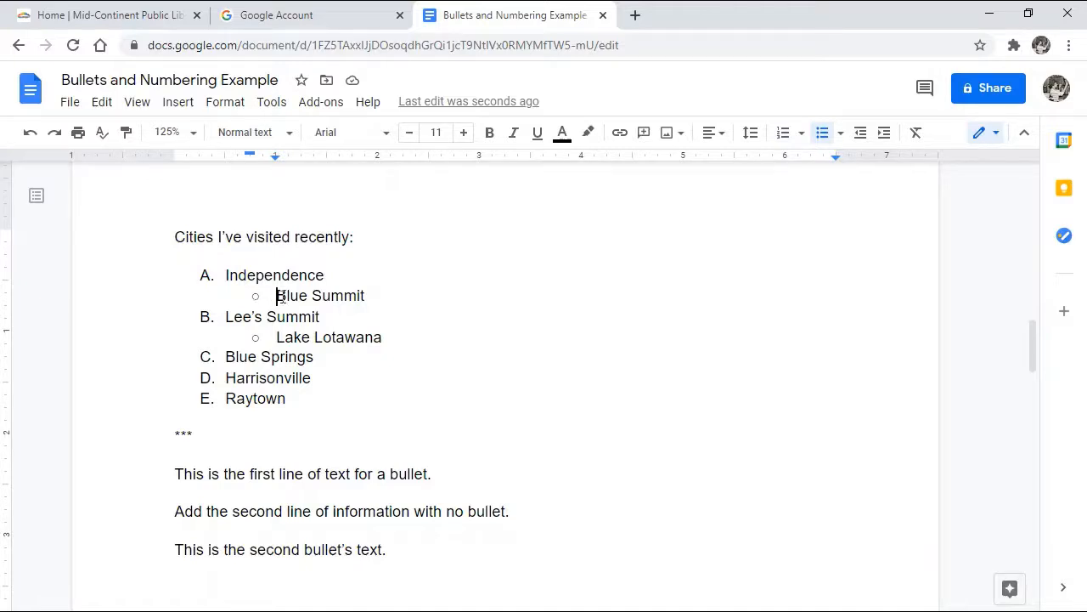
click(238, 106)
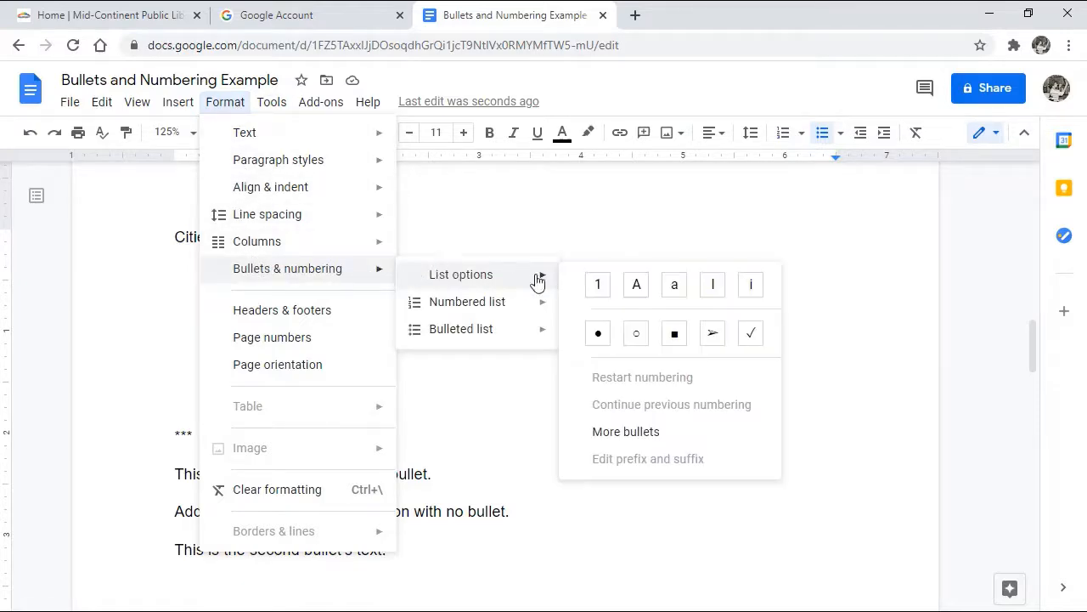
click(752, 334)
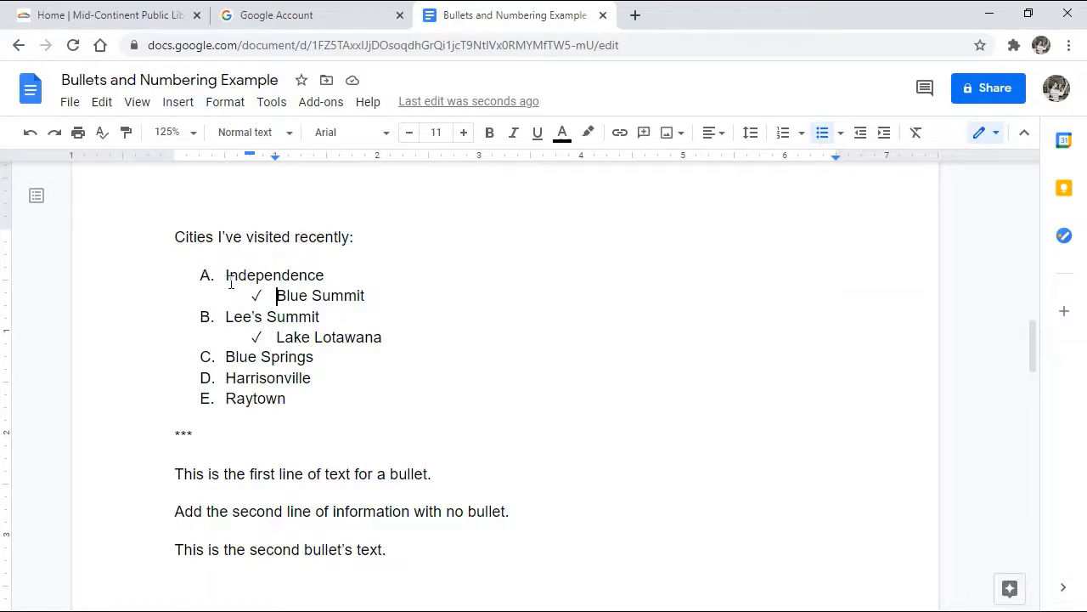
Replace the main-level city letters with the expressionless face emoji from the People and Emotions special characters
click(205, 275)
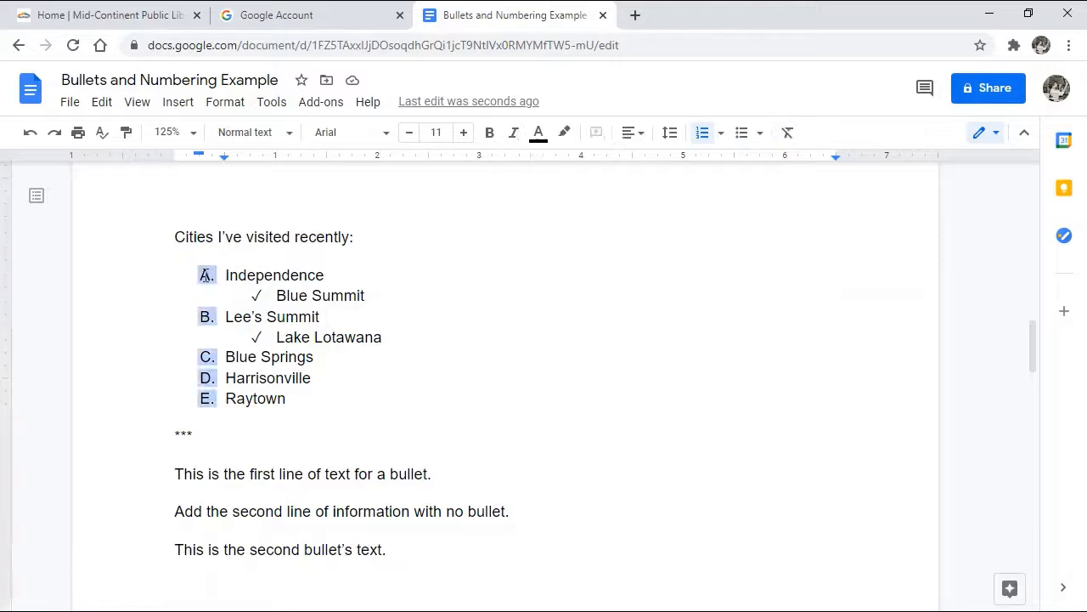
click(225, 102)
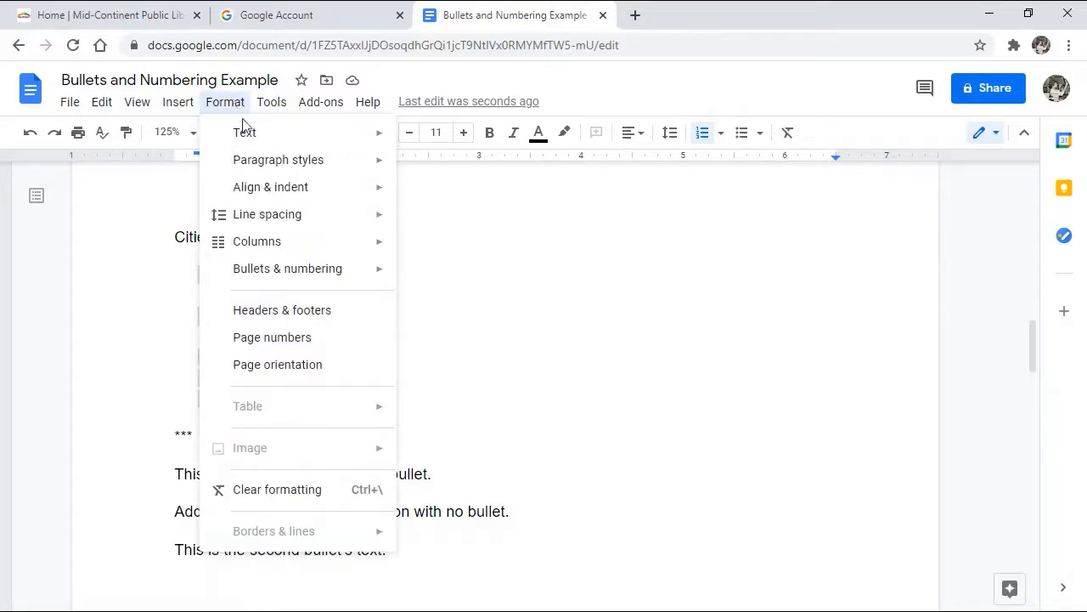
mouse_move(265, 197)
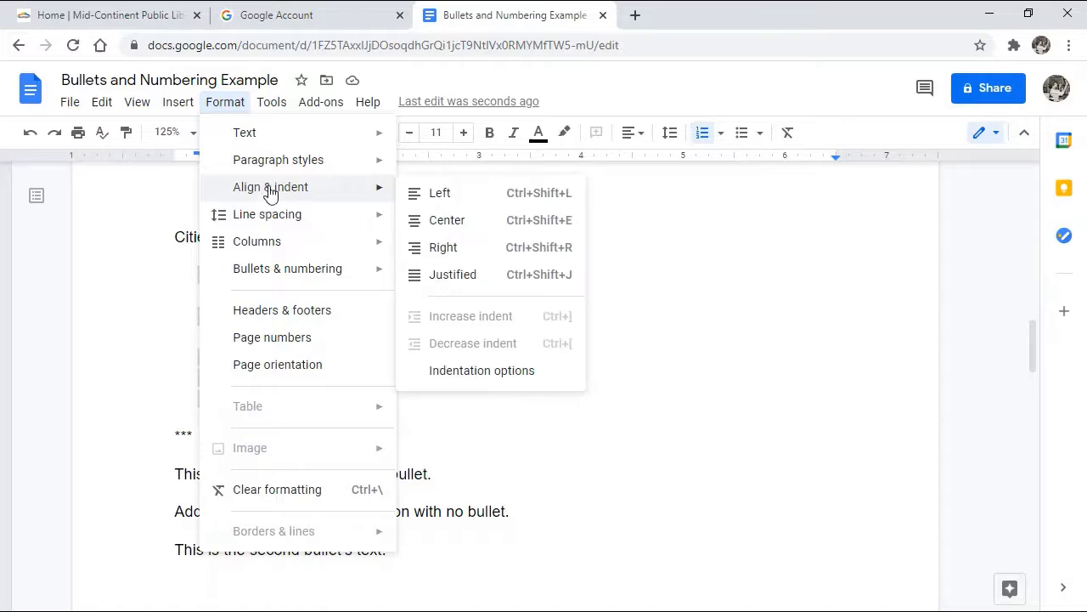
mouse_move(347, 284)
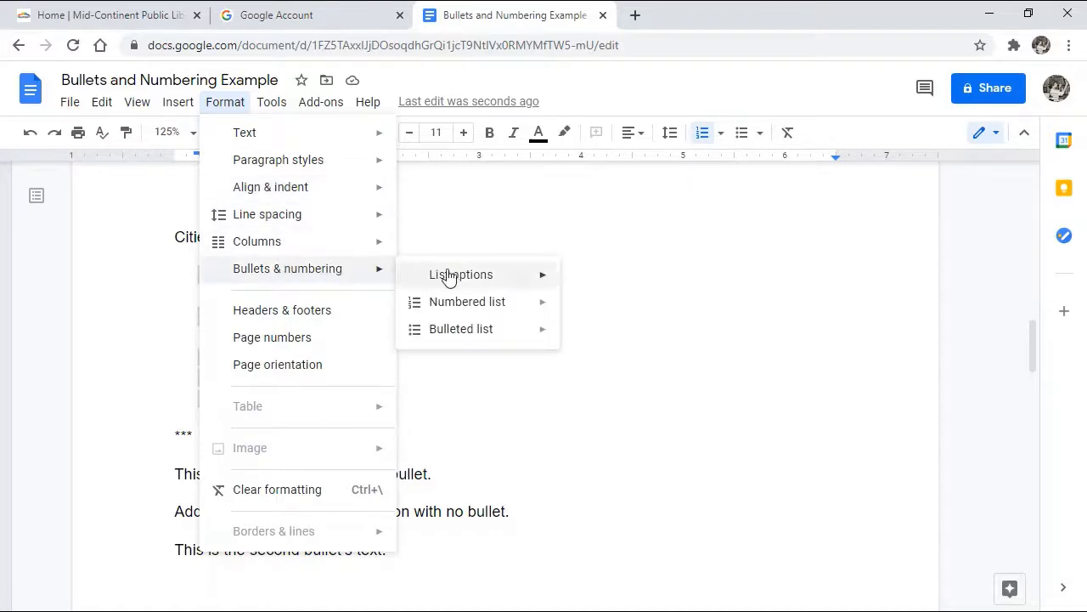
mouse_move(478, 276)
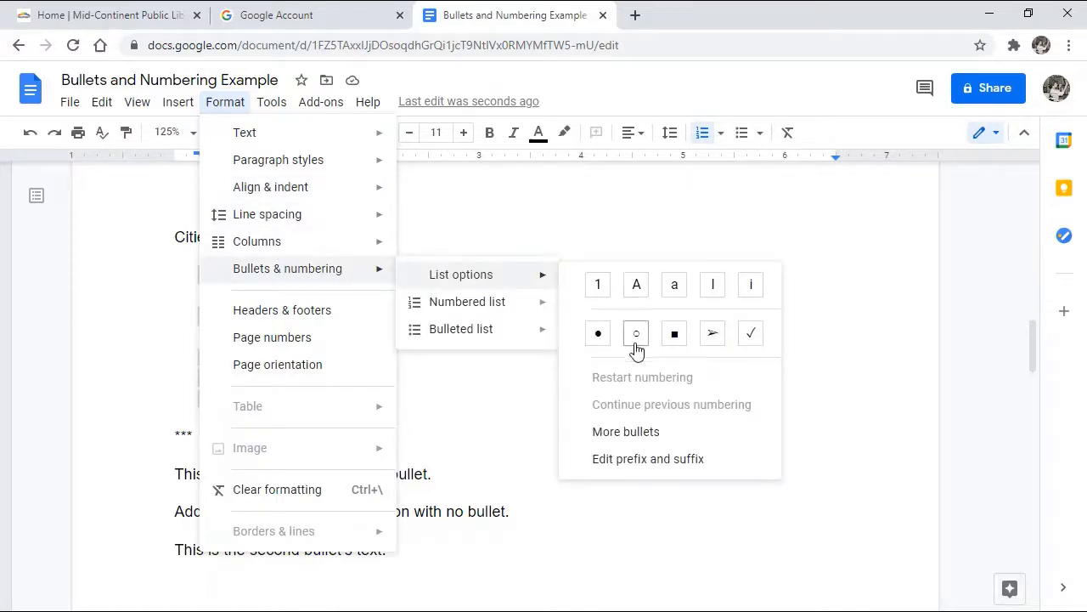
click(629, 433)
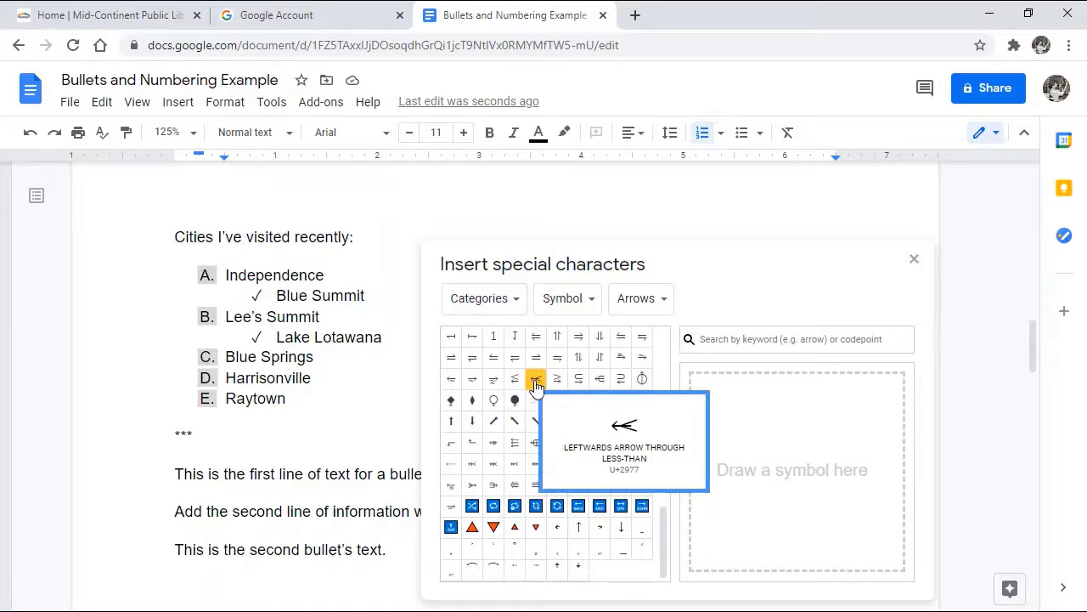
click(594, 301)
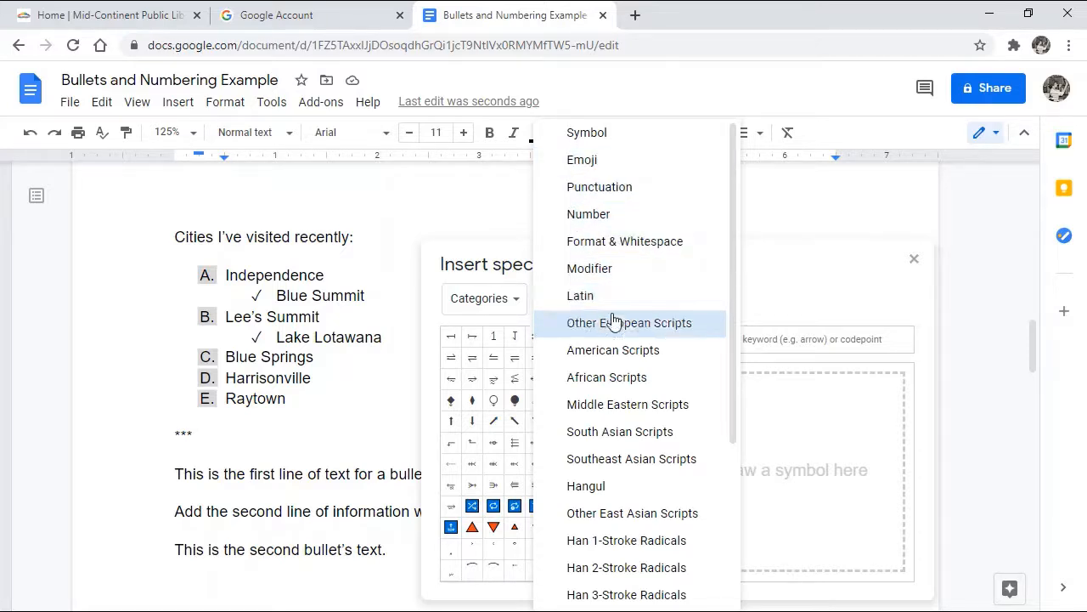
mouse_move(731, 359)
mouse_down()
mouse_move(712, 546)
mouse_move(708, 417)
mouse_move(722, 348)
mouse_up()
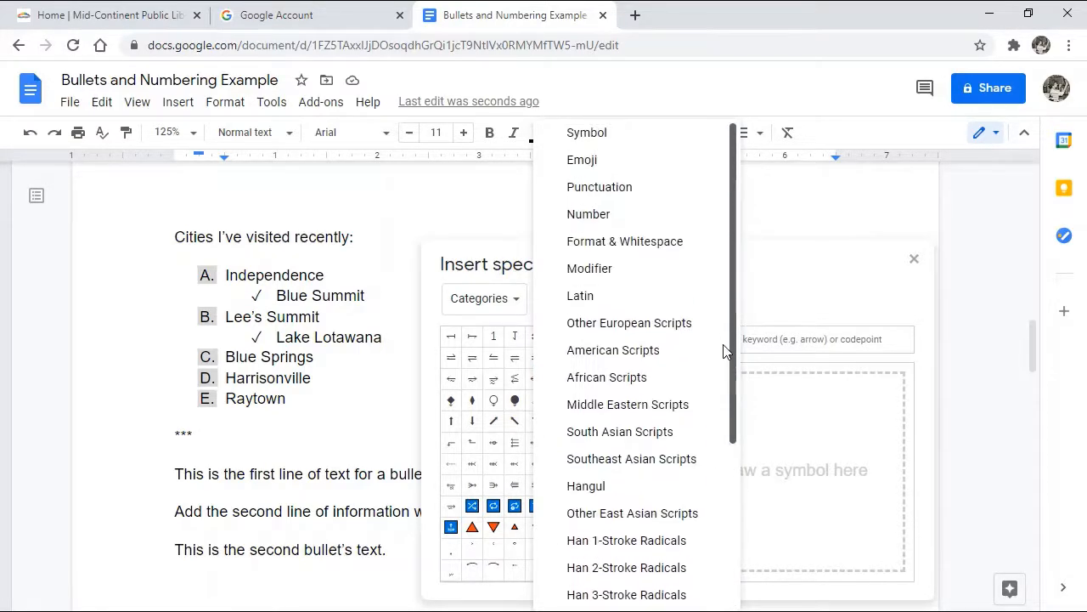
click(593, 166)
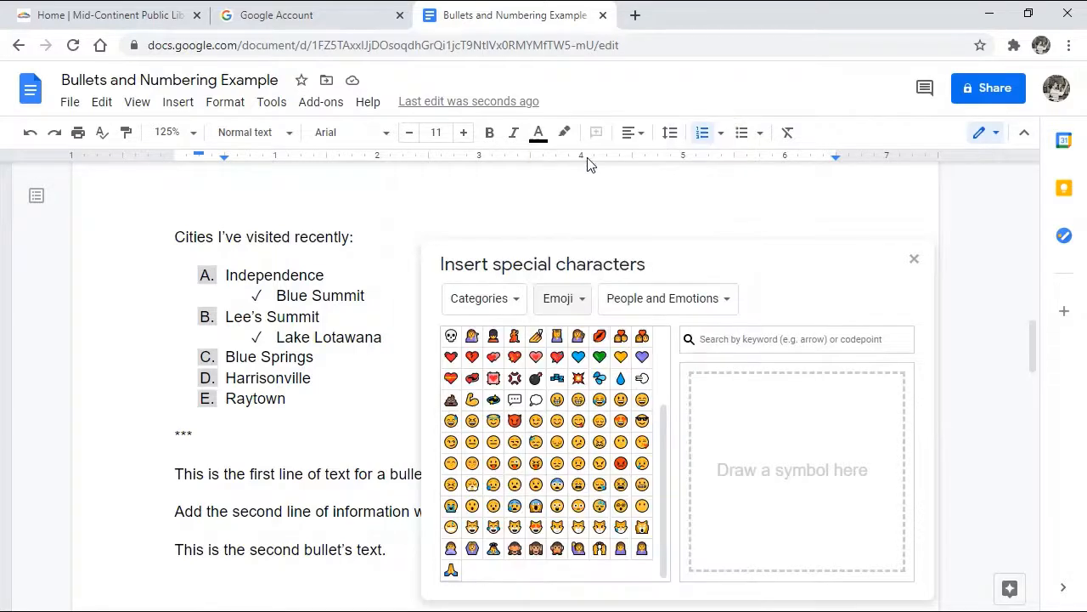
click(493, 442)
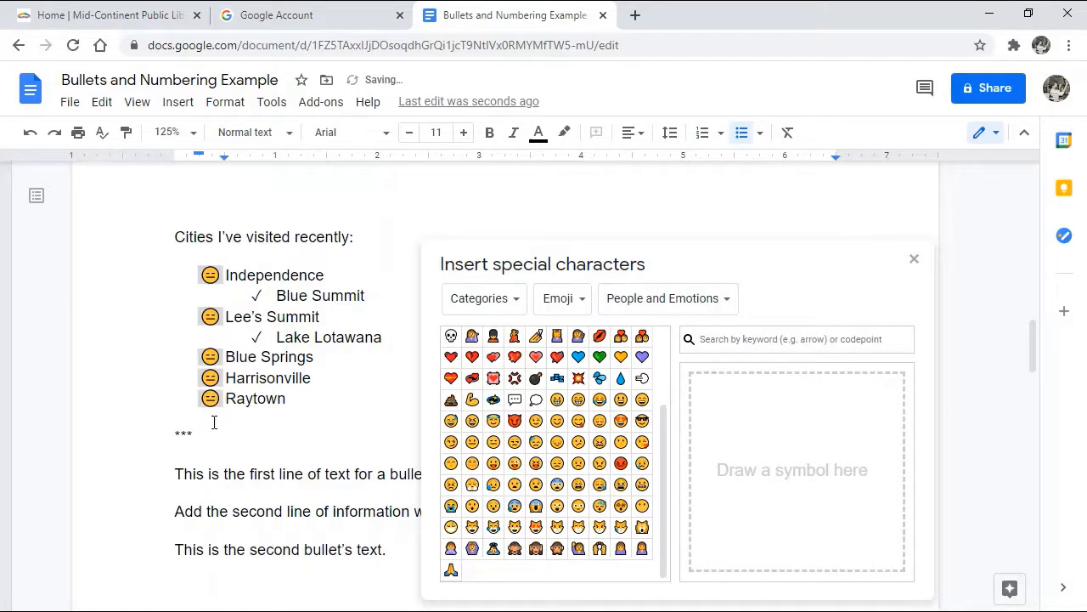
click(273, 295)
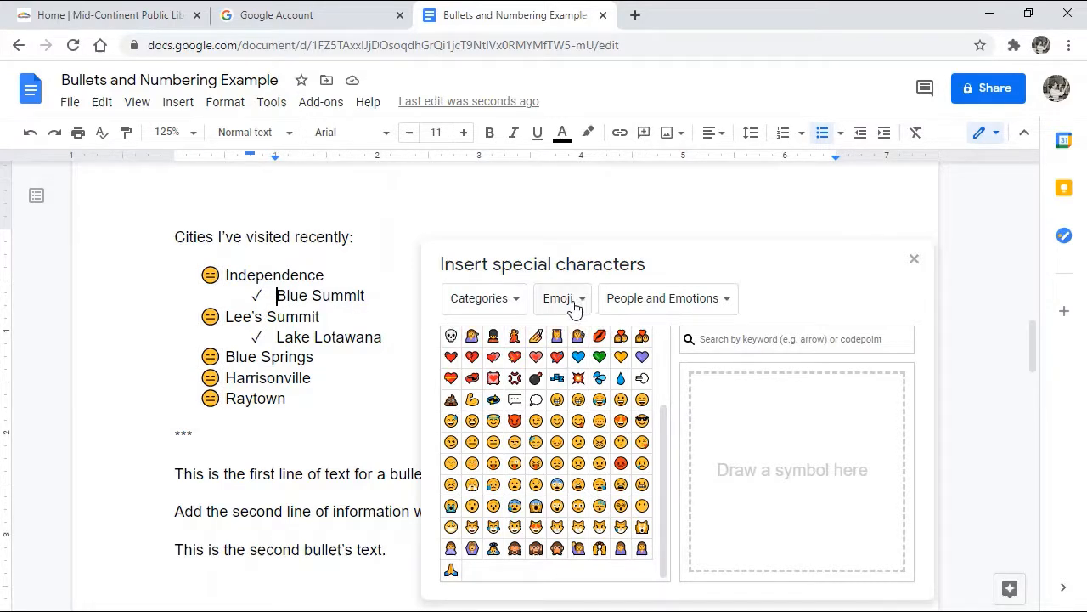
click(536, 357)
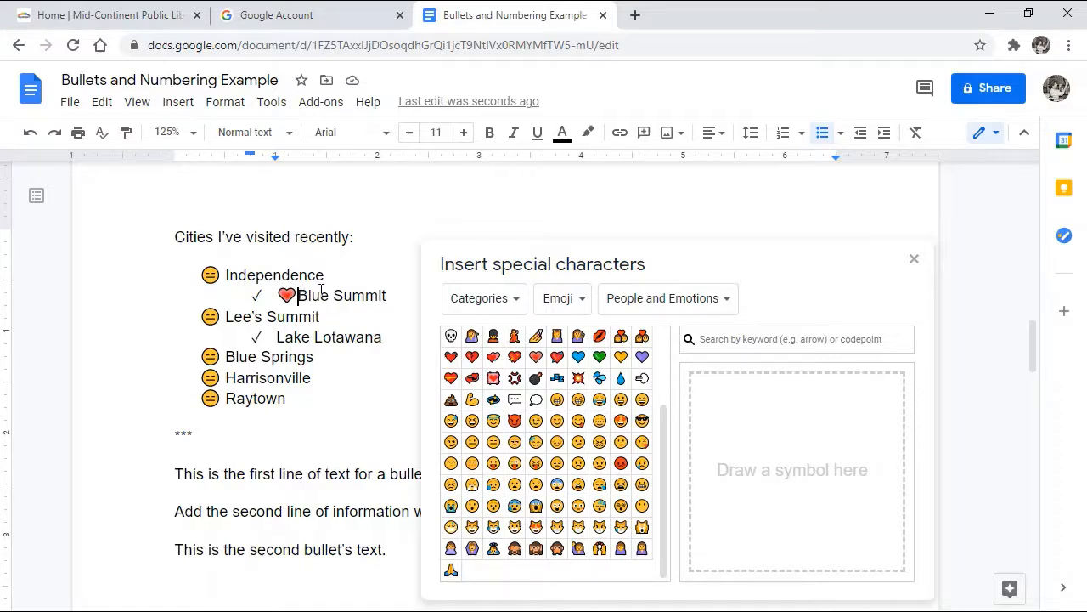
click(914, 258)
key(BackSpace)
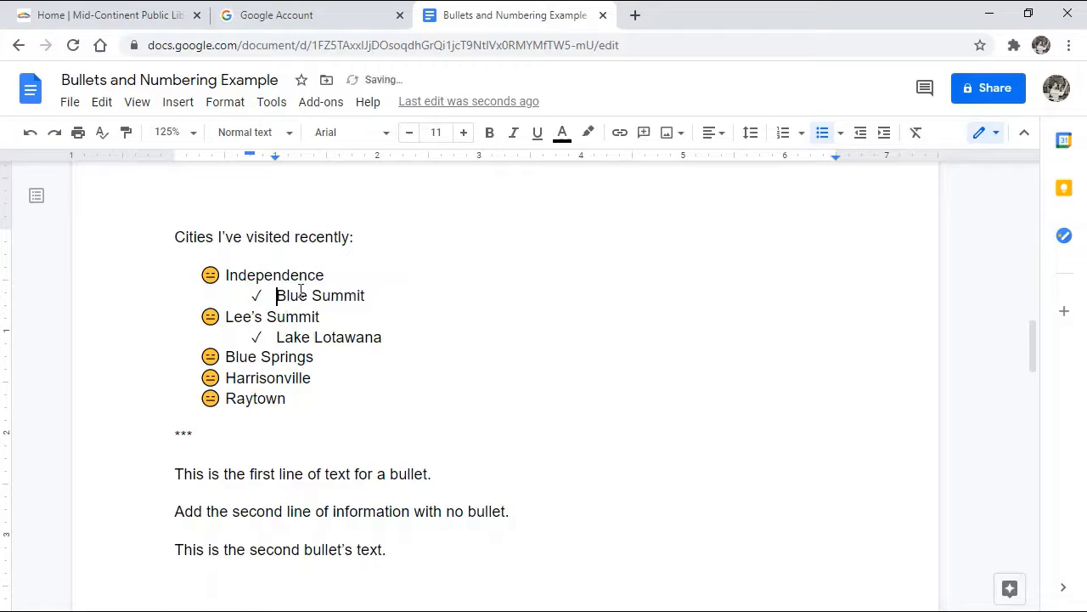
Change the Blue Summit and Lake Lotawana bullets to the red closed umbrella emoji from Weather, Scenes and Zodiac signs
click(259, 294)
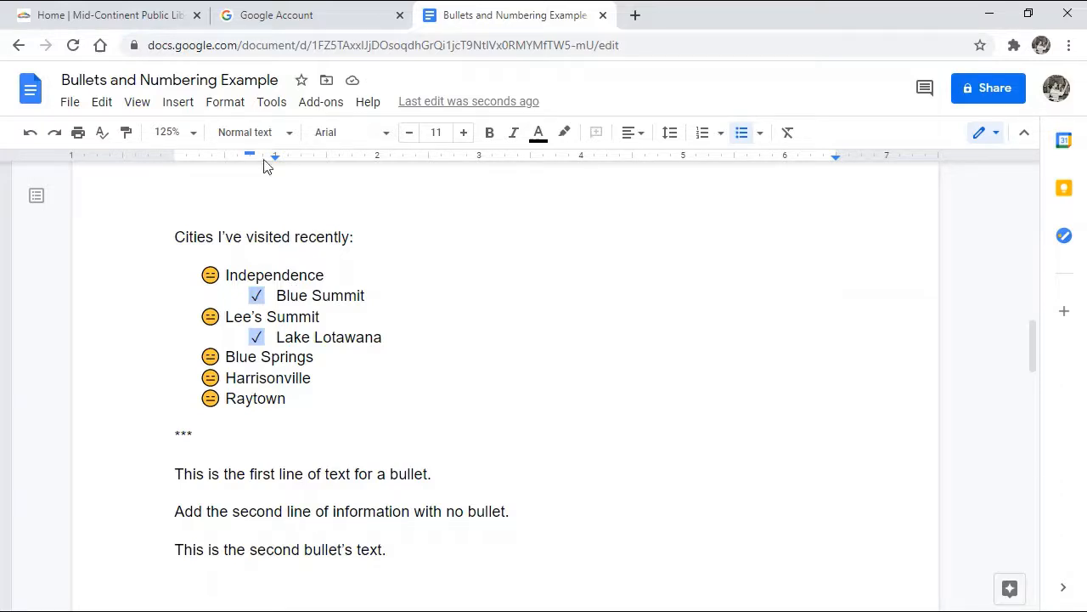
click(225, 103)
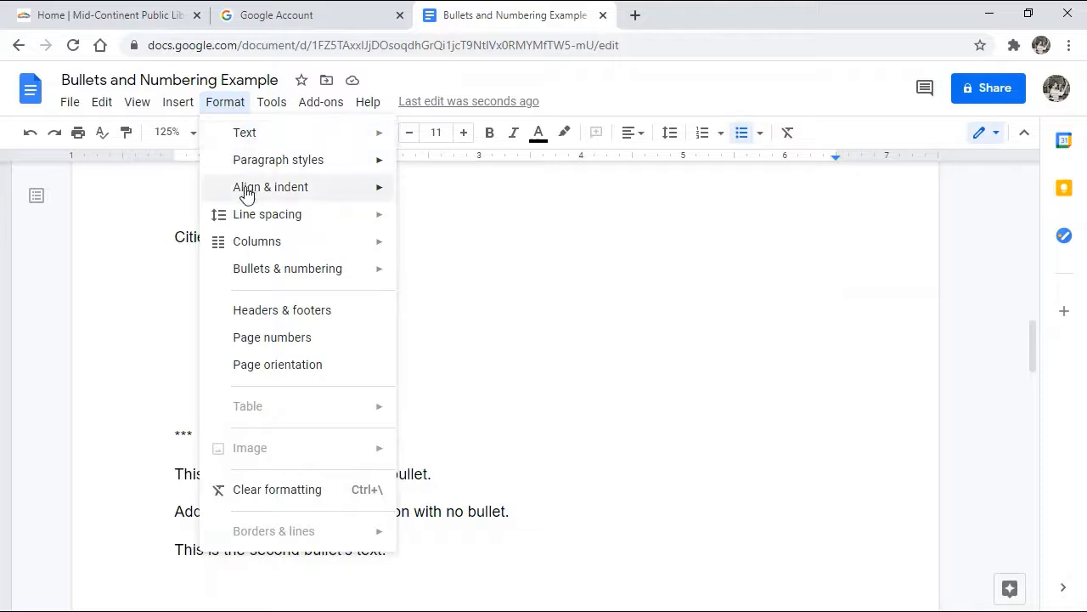
mouse_move(287, 270)
mouse_move(480, 283)
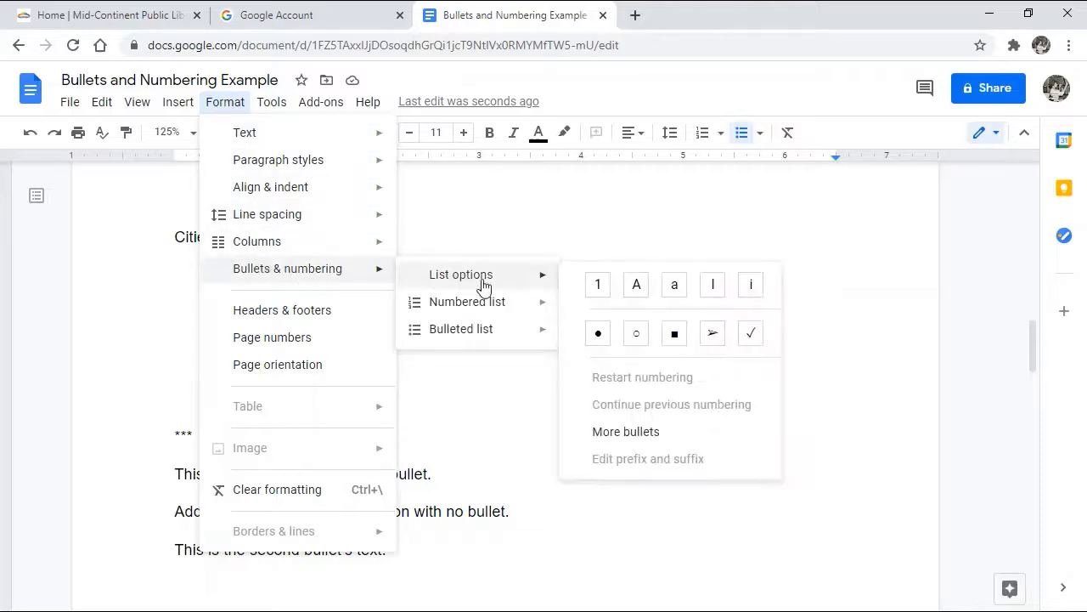
click(651, 433)
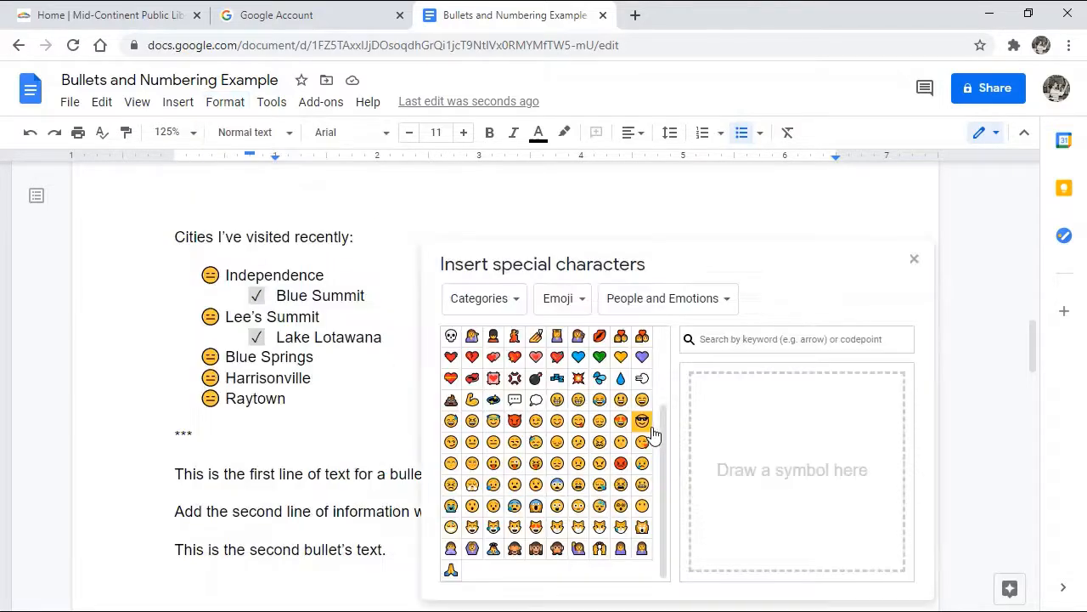
click(727, 304)
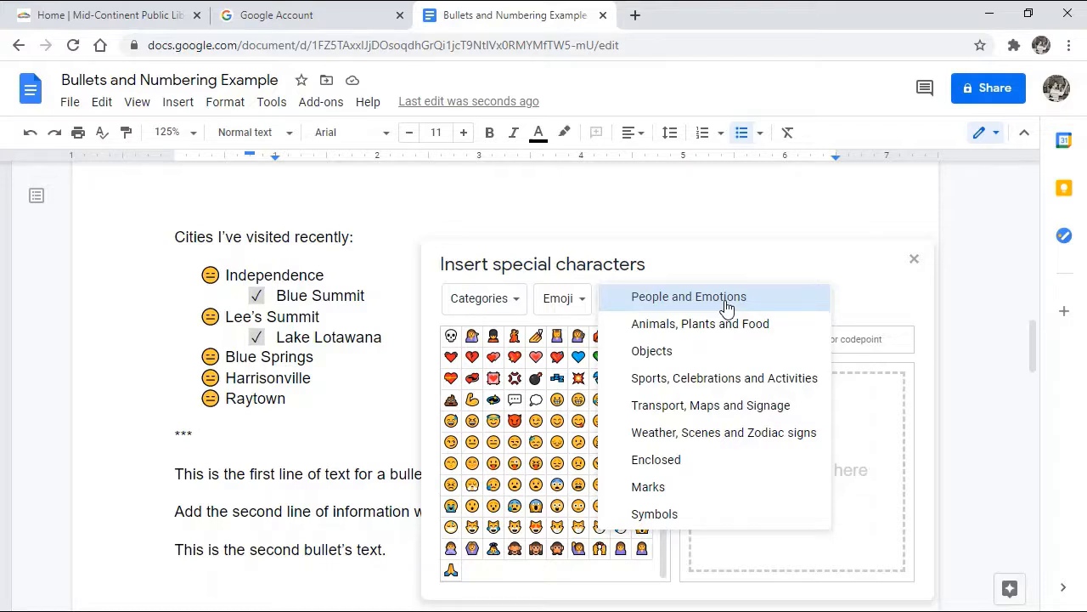
click(721, 434)
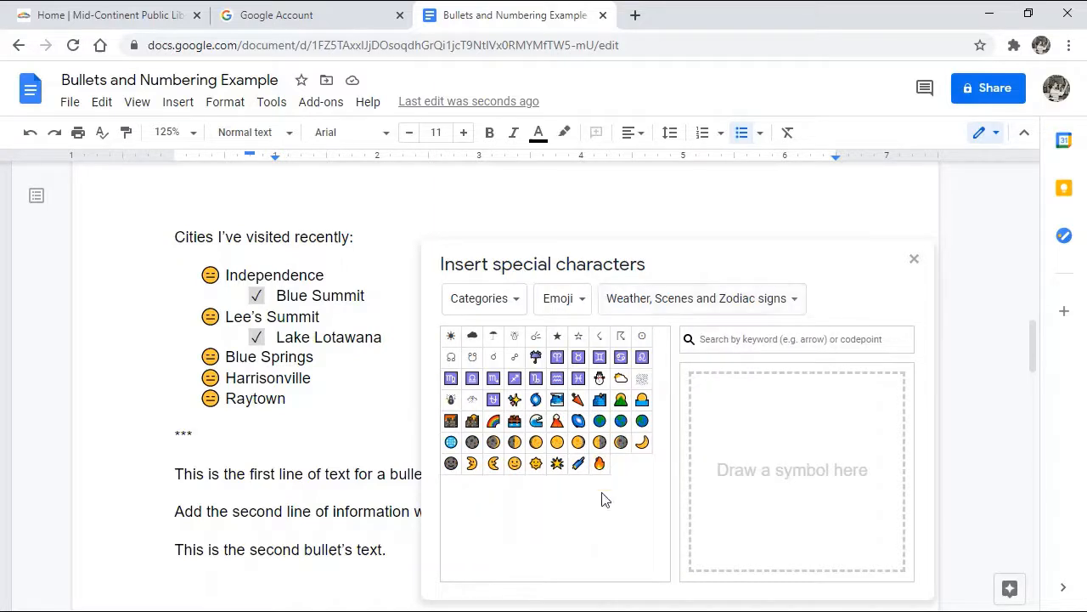
click(578, 401)
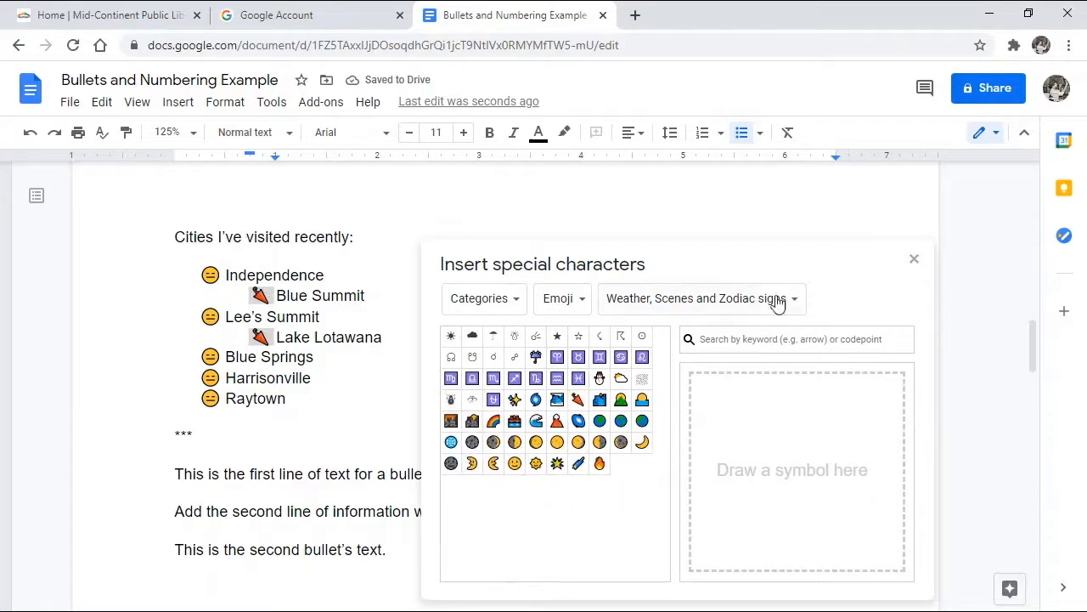
click(913, 259)
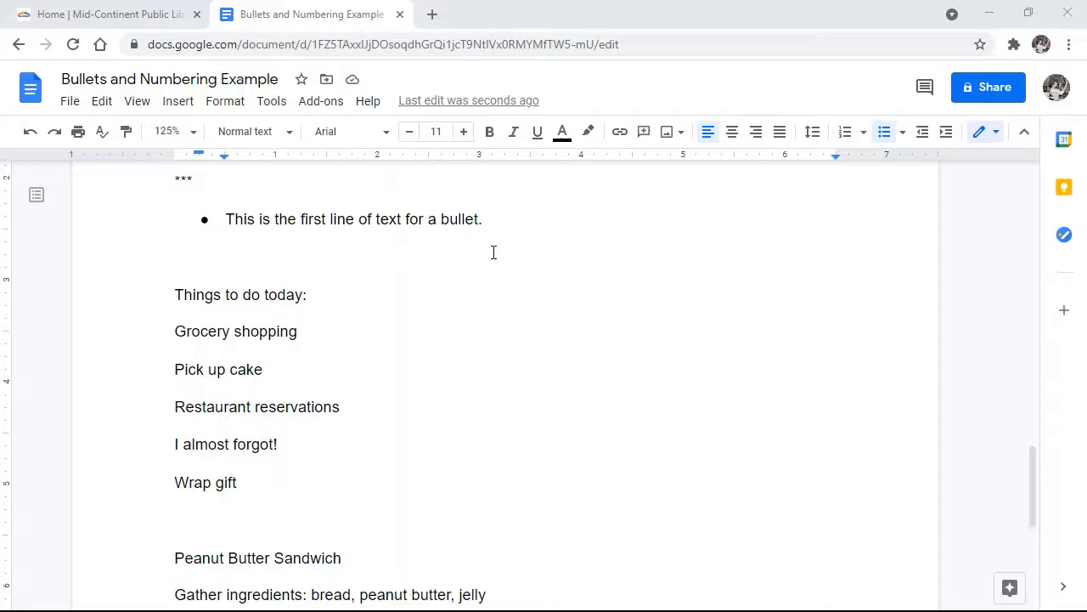
Add the sentence "This is the second line of text." after the first sentence in the bullet below the asterisks
double_click(502, 220)
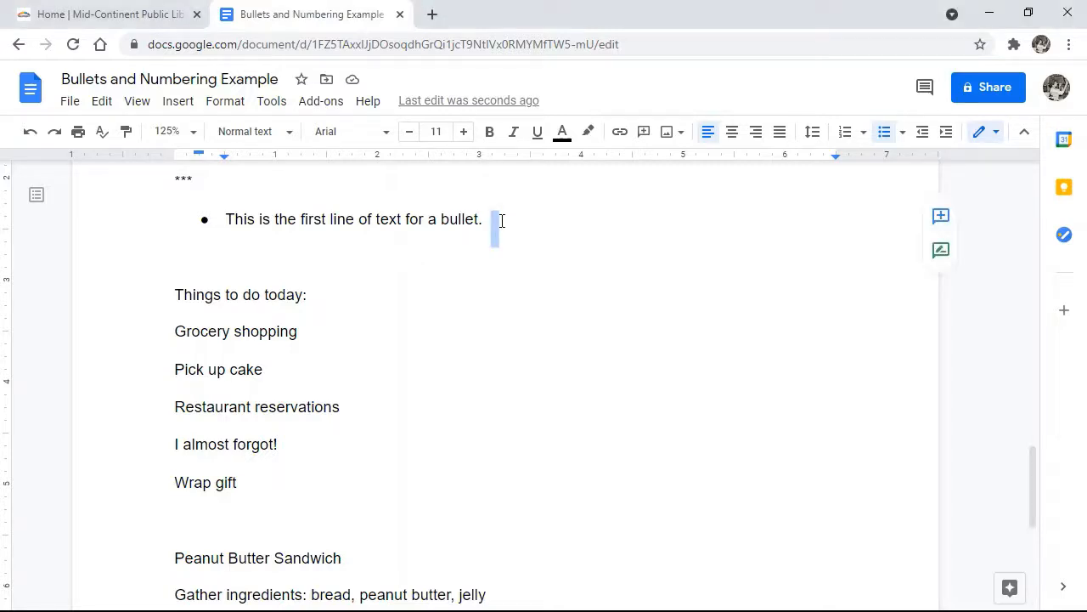
click(496, 221)
text(This is )
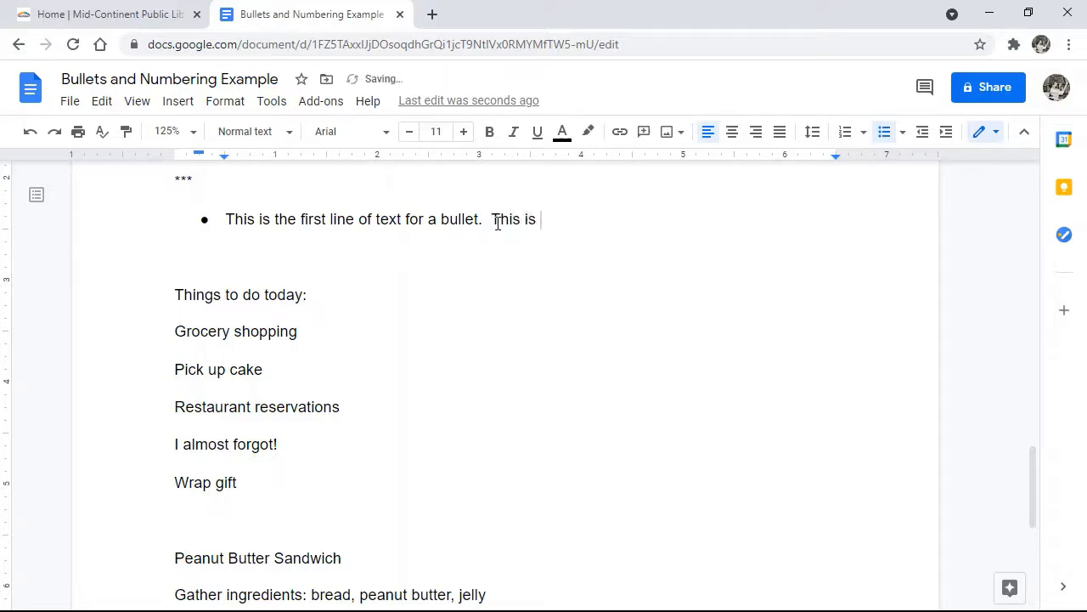
text(the second li)
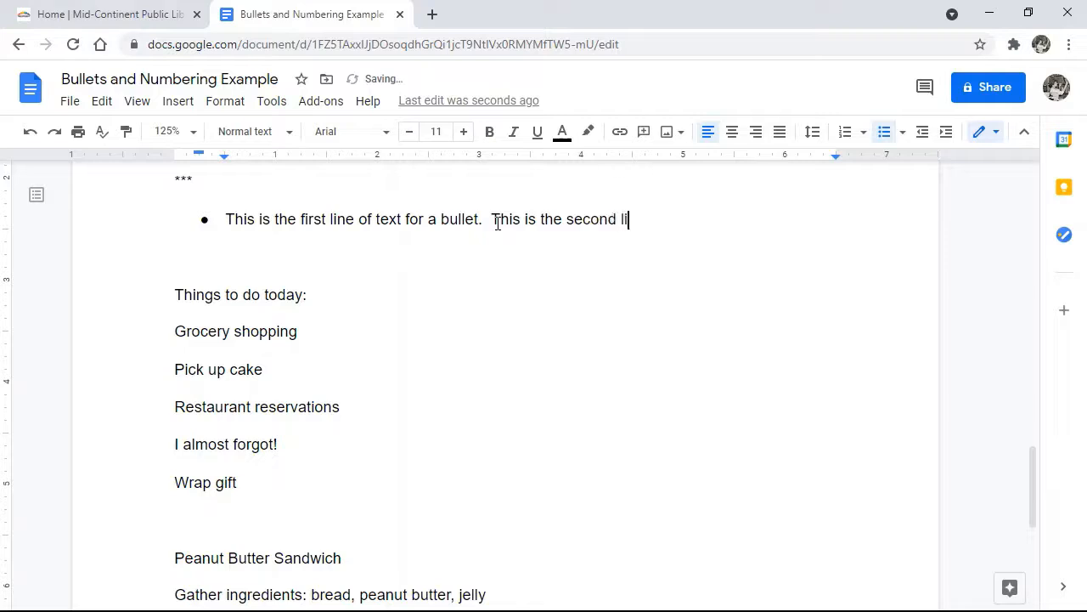
text(ne of text.)
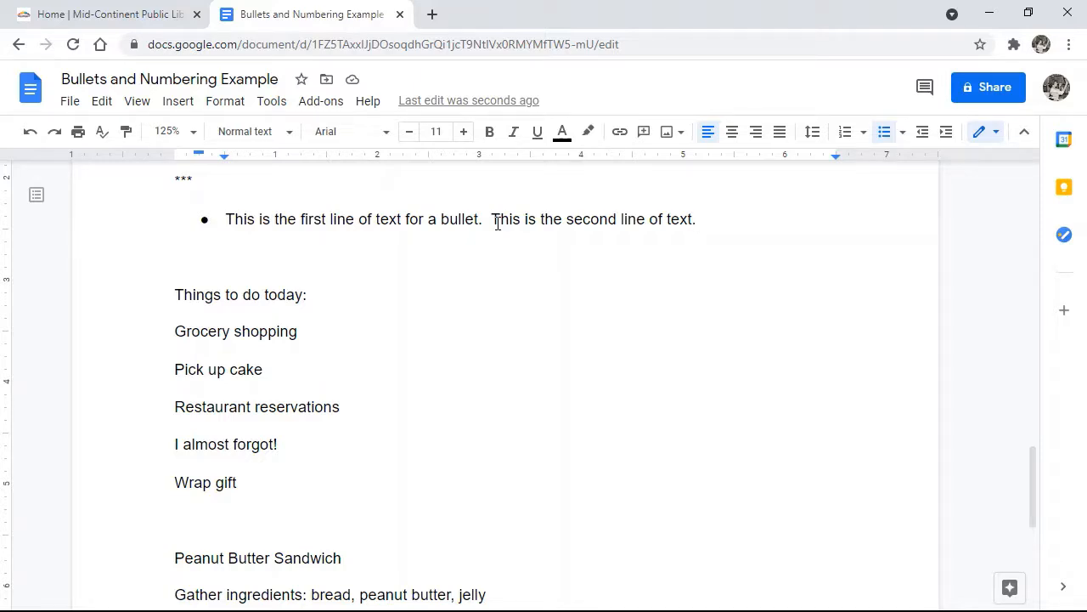
Try splitting the second sentence into its own bullet, and rejoin it with the first sentence
click(498, 223)
key(Return)
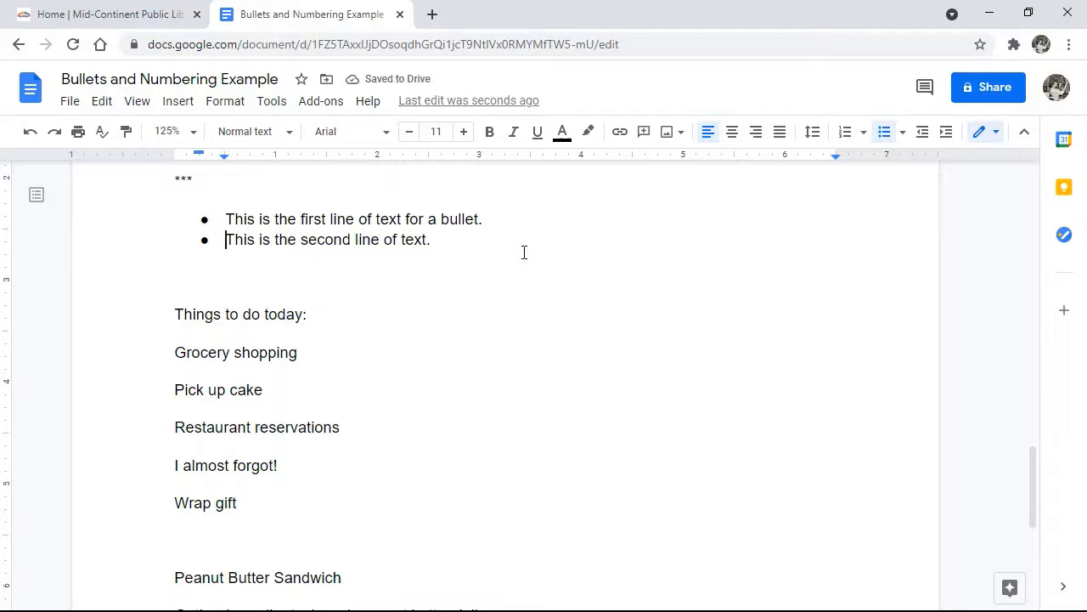
key(BackSpace)
key(BackSpace)
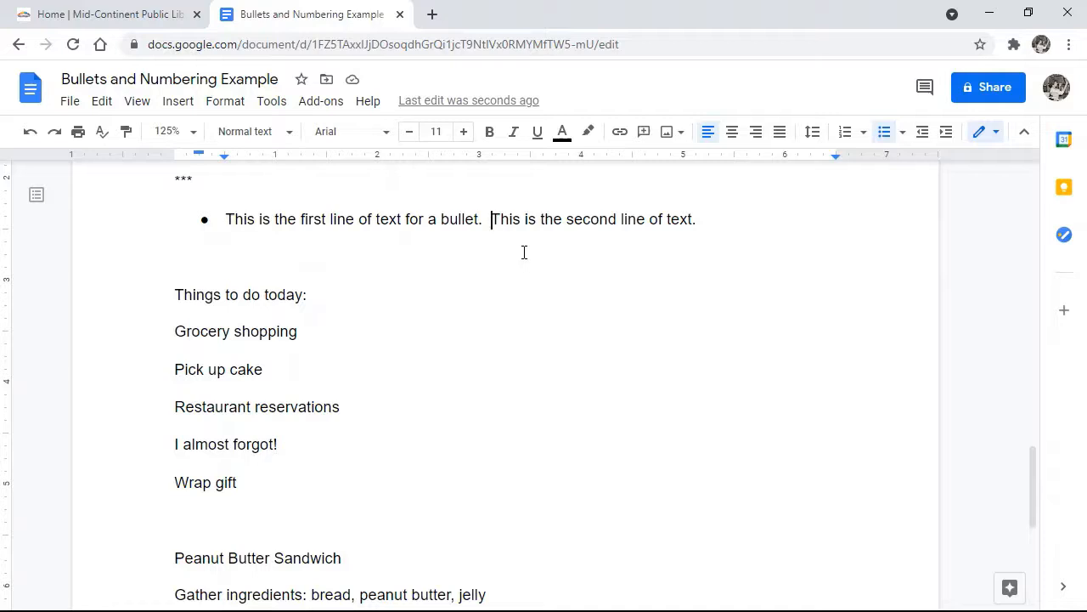
Put the second sentence on its own line within the same bullet, and add another bullet reading "A new bullet and new information"
key(shift+Return)
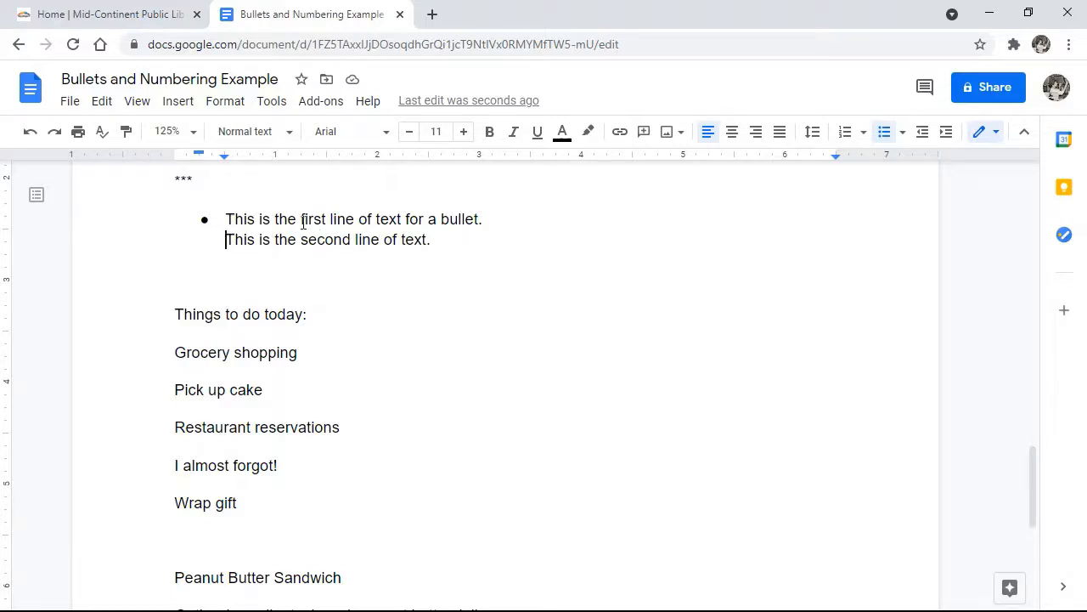
click(447, 240)
key(Return)
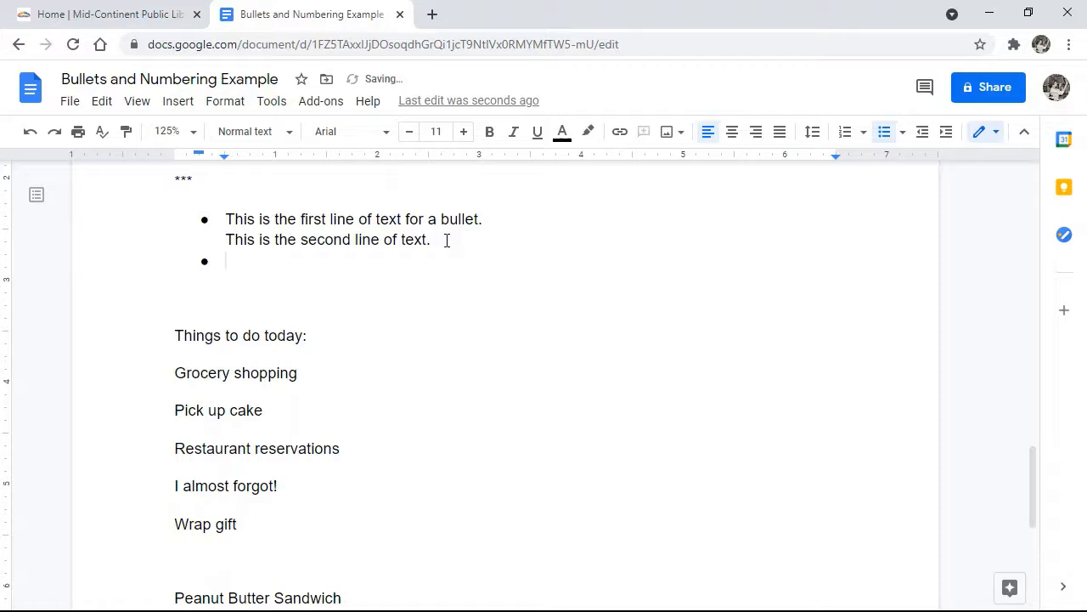
text(A new bullet and new )
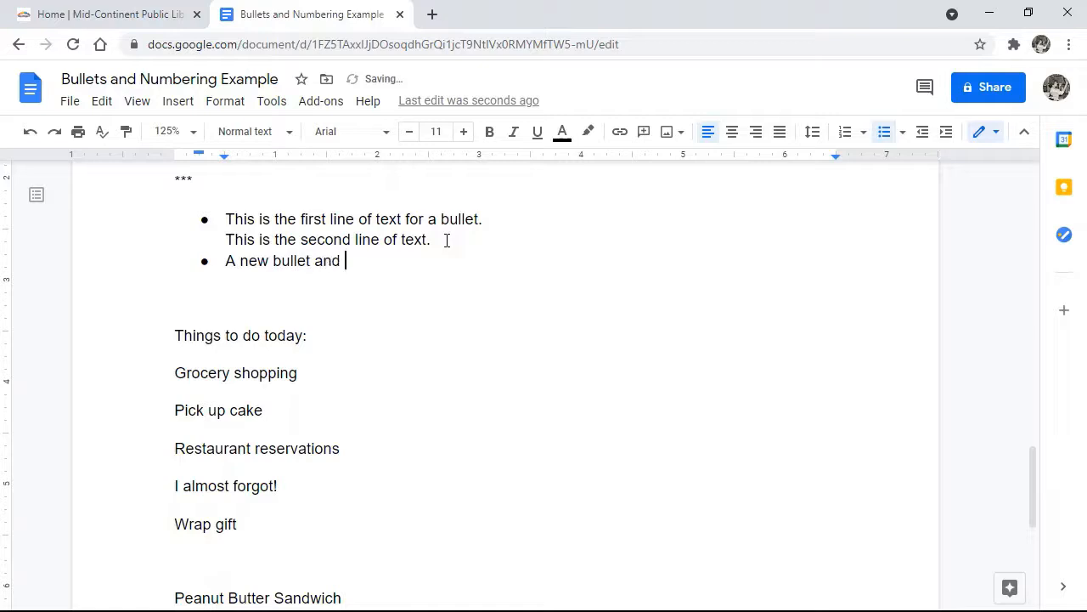
text(information)
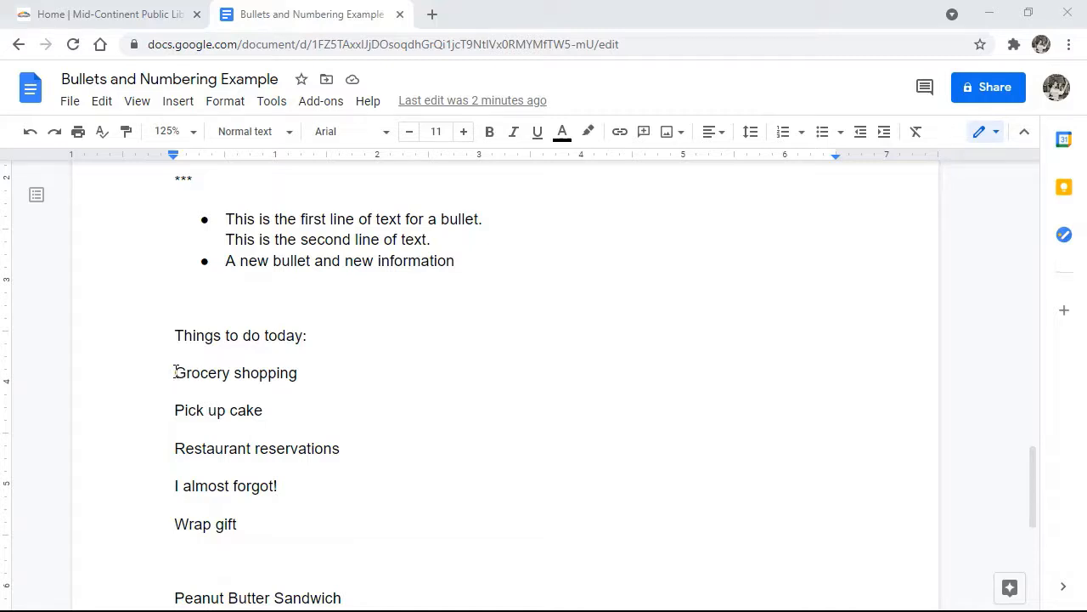
Format the items under "Things to do today:", from Grocery shopping to Wrap gift, as a numbered list in the 1., a., i. style
drag(175, 372, 260, 517)
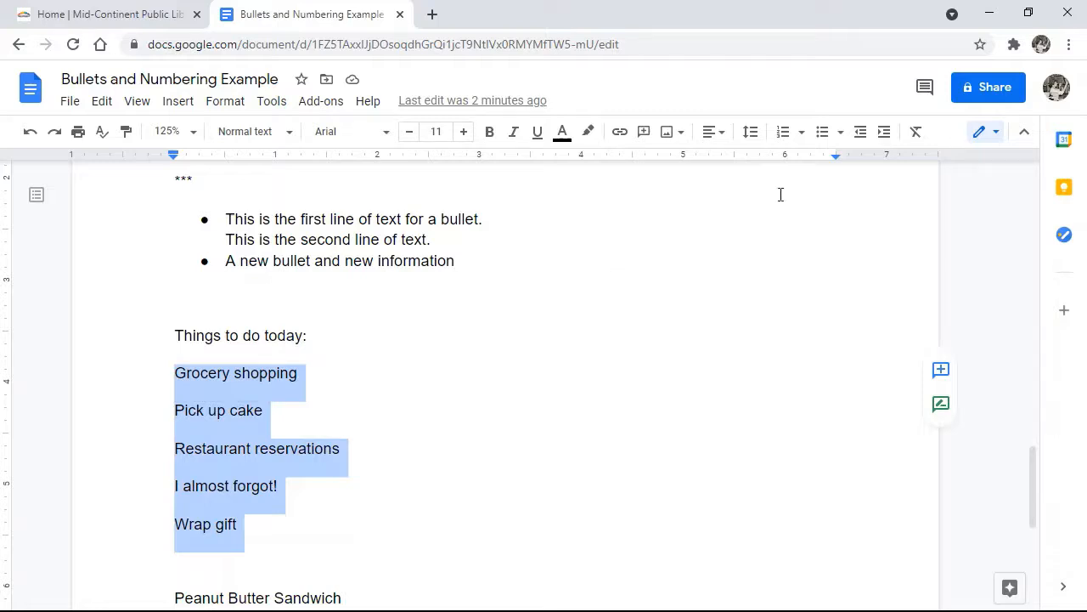
click(801, 136)
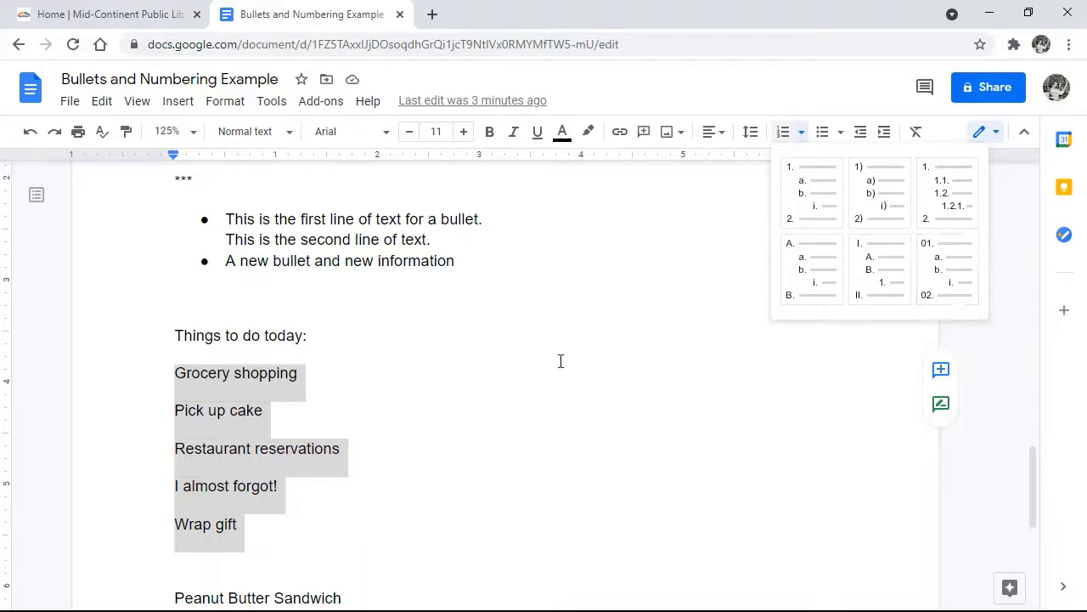
click(813, 207)
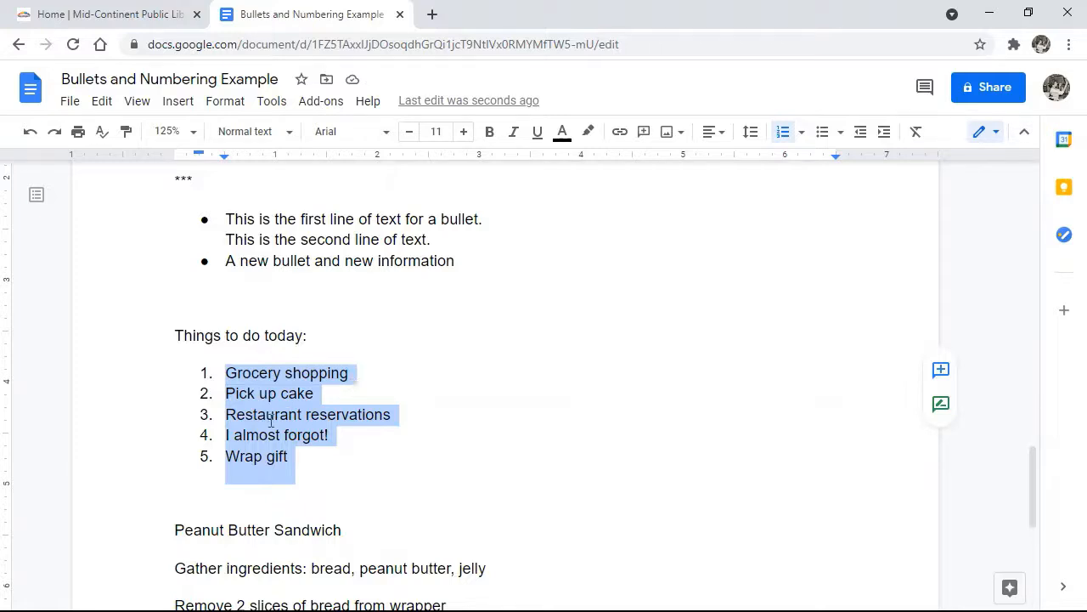
Remove the list number from "I almost forgot!" and leave the line flush with the document's left margin
click(226, 435)
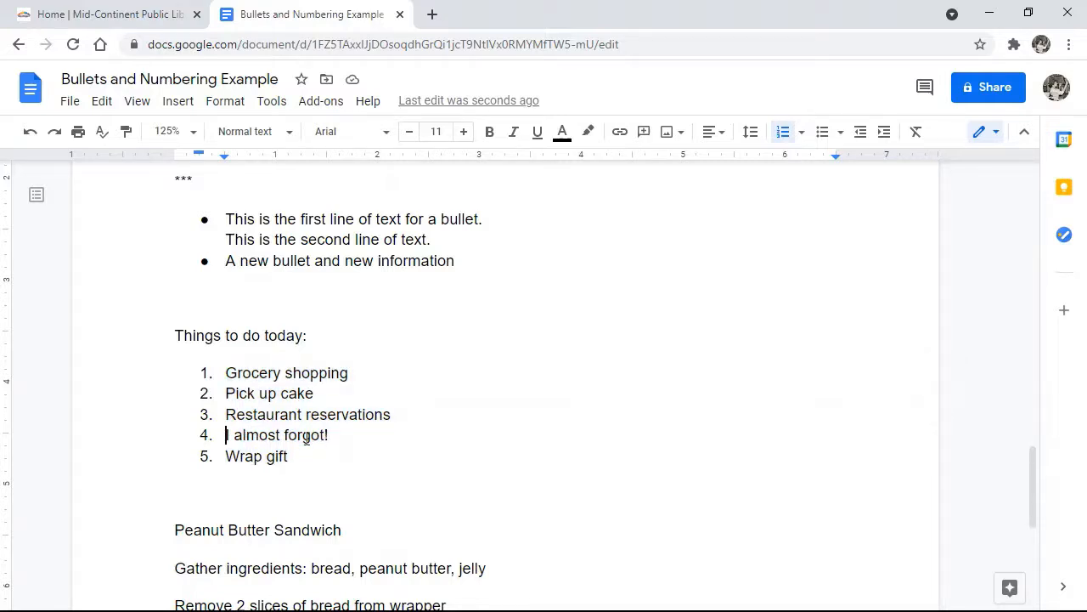
click(204, 434)
click(205, 434)
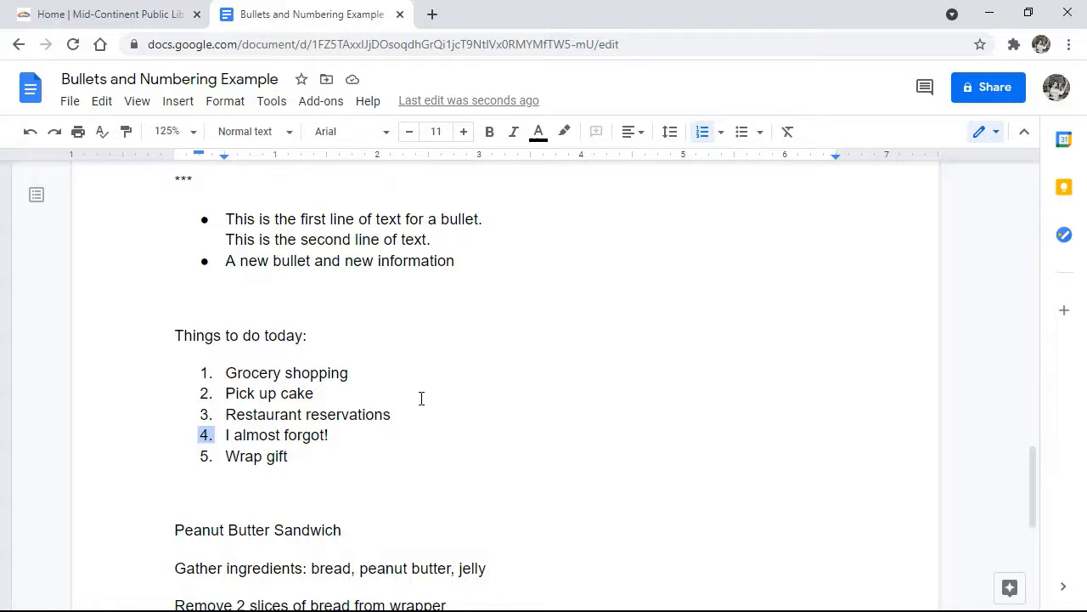
key(Delete)
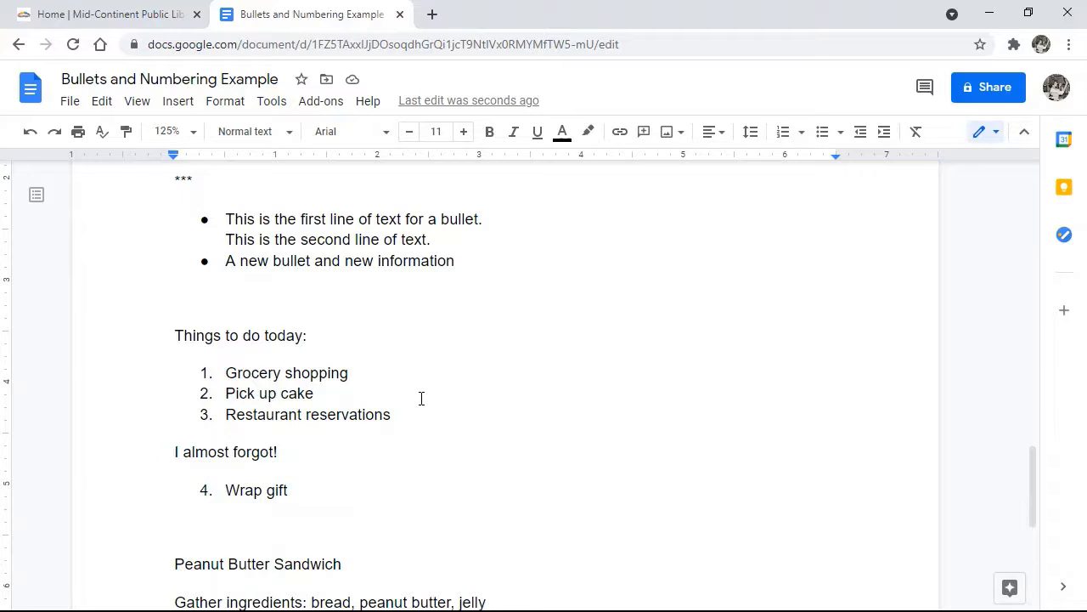
key(Tab)
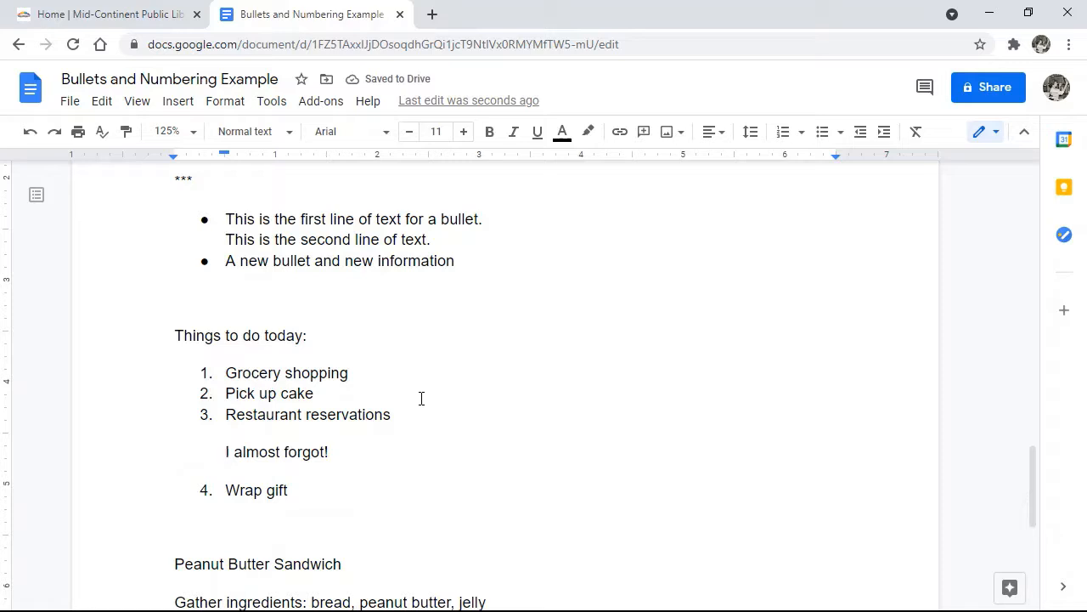
key(shift+Tab)
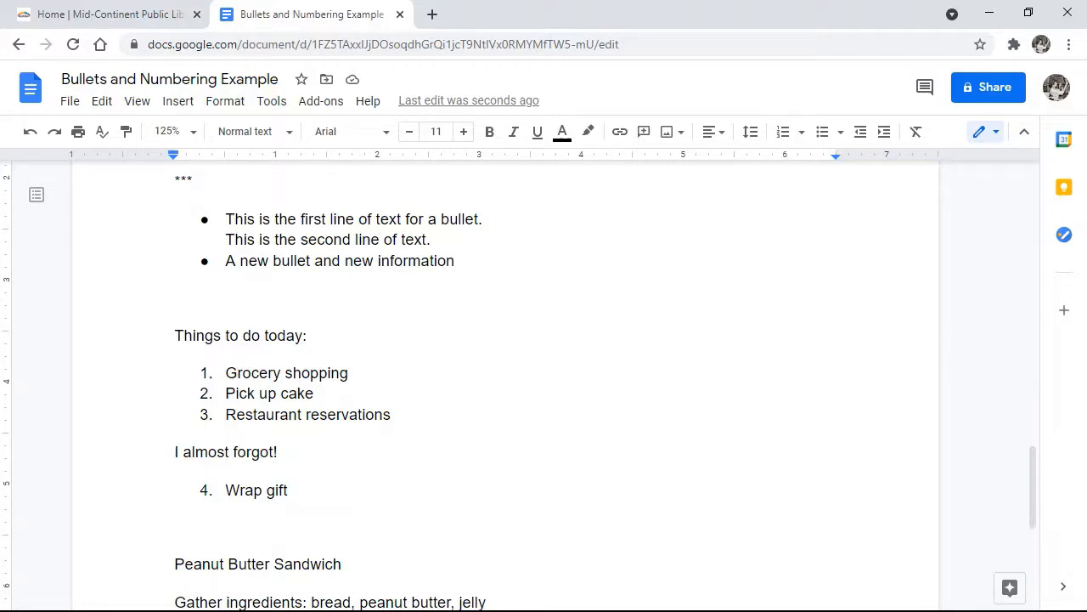
Restart the numbering at 1 for the Wrap gift item
scroll(152, 237, down, 1)
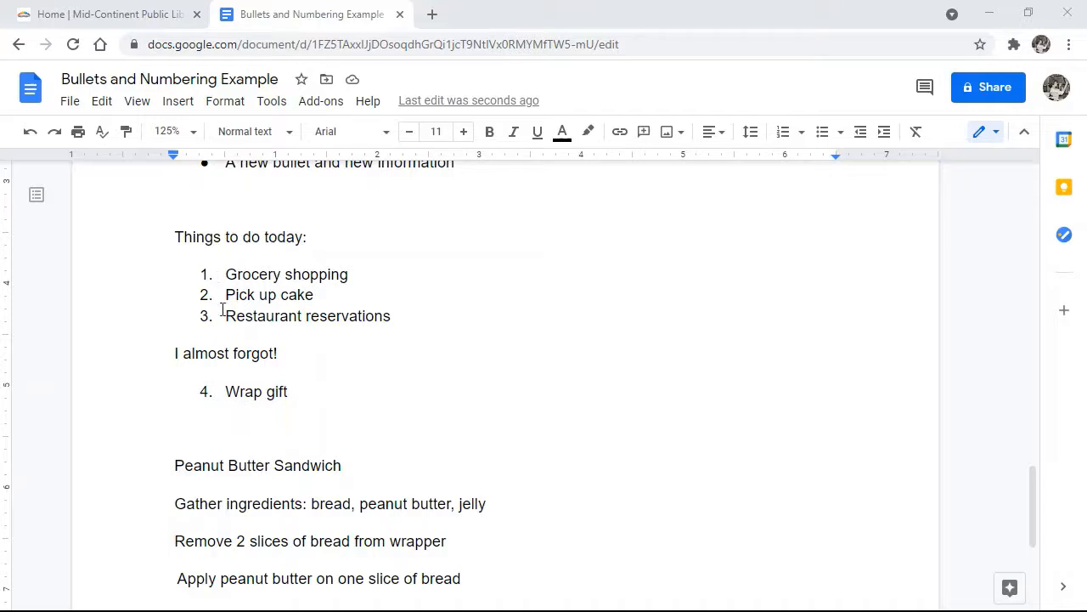
right_click(247, 393)
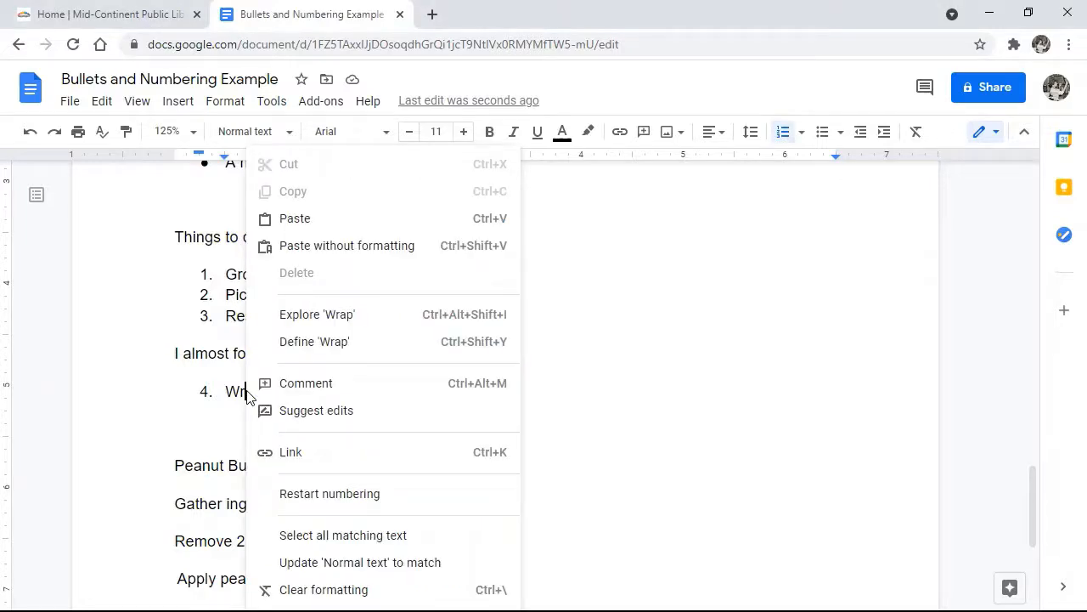
click(348, 493)
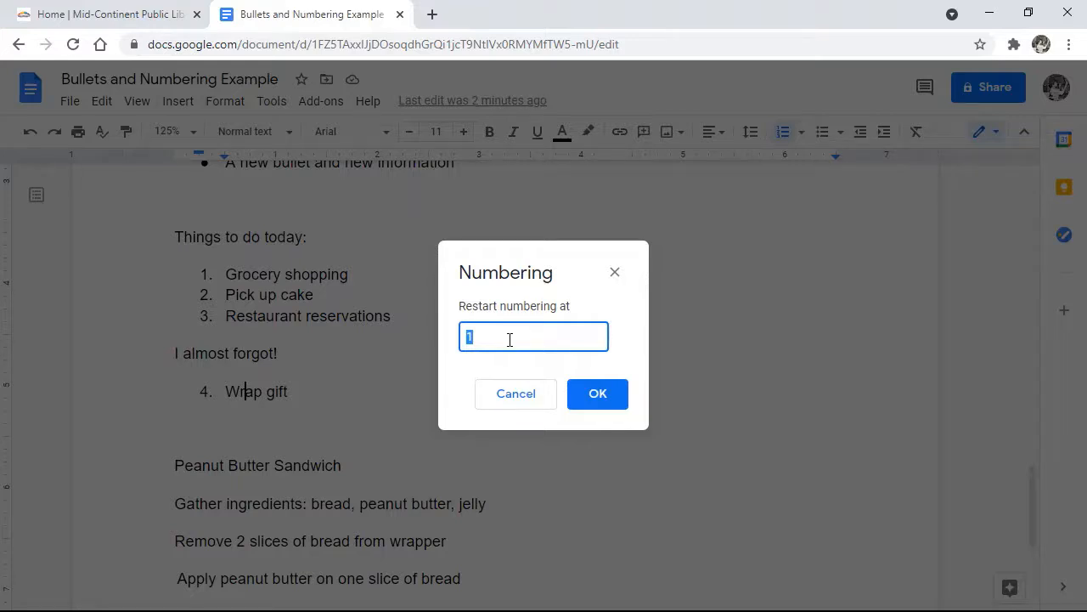
click(605, 396)
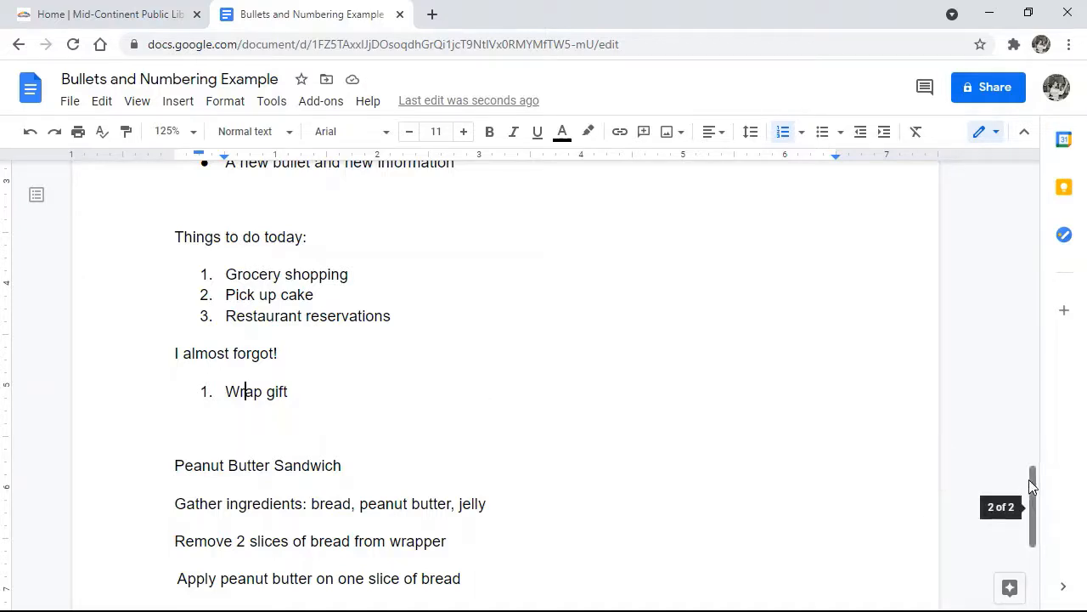
Format the Peanut Butter Sandwich instructions, from "Gather ingredients" to "Enjoy", as a numbered list in the 1., a., i. style
drag(1028, 479, 1019, 527)
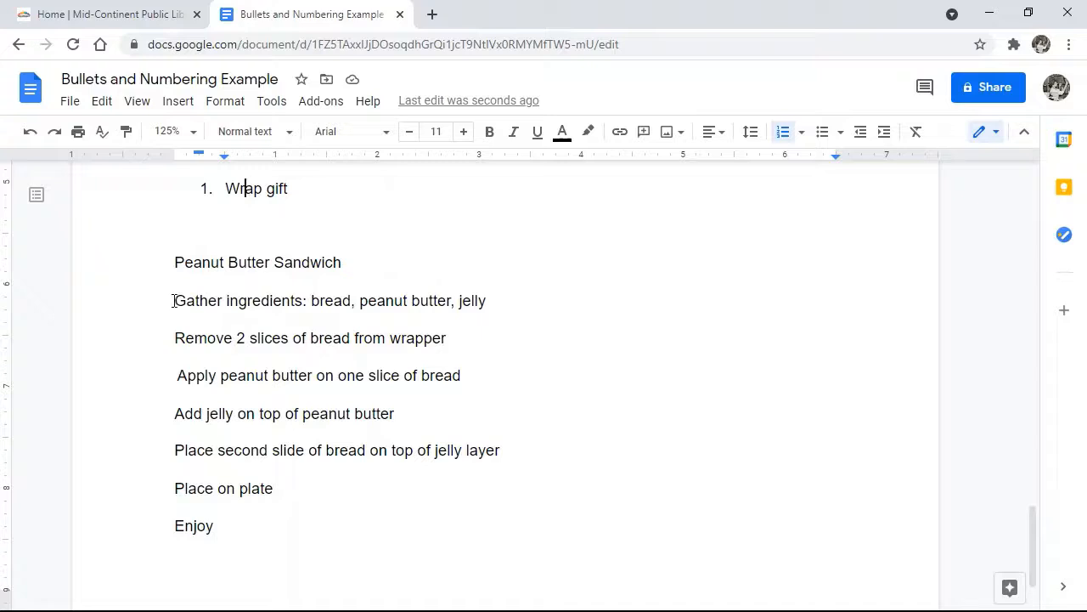
drag(174, 299, 289, 523)
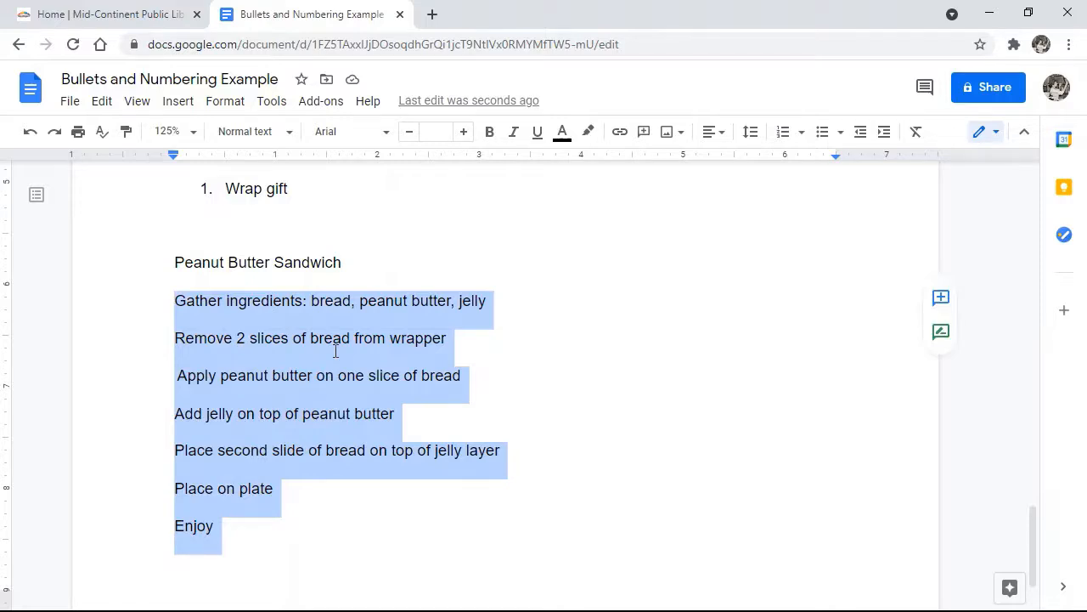
click(242, 109)
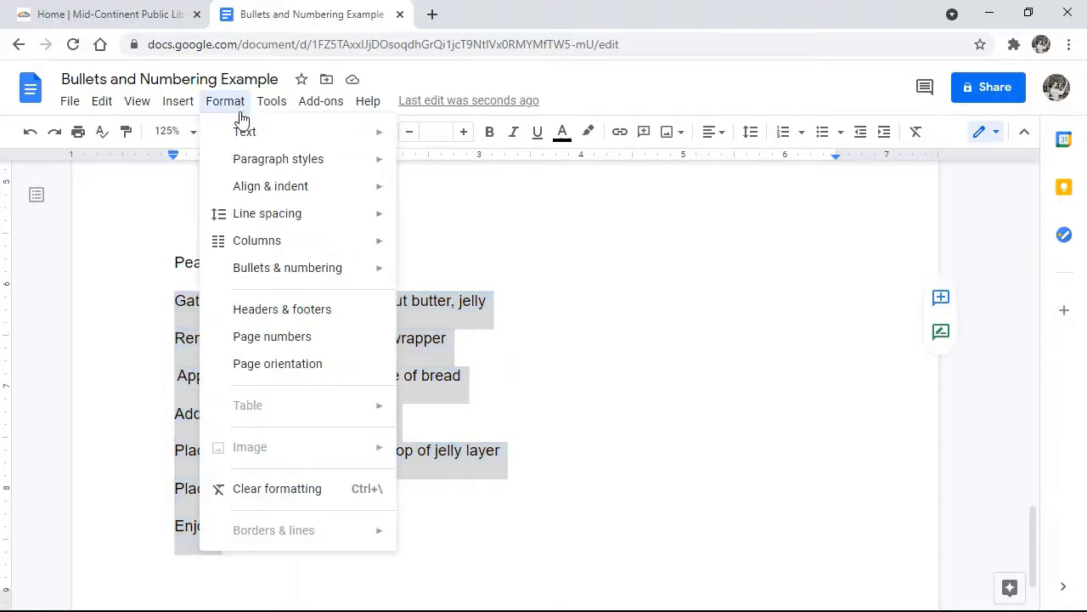
mouse_move(262, 268)
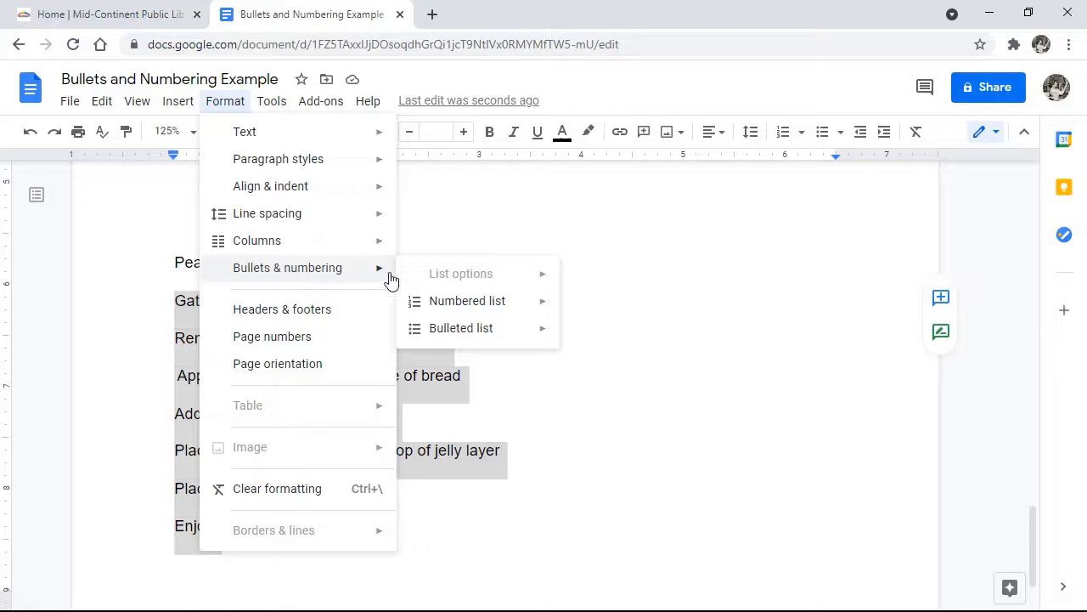
mouse_move(474, 309)
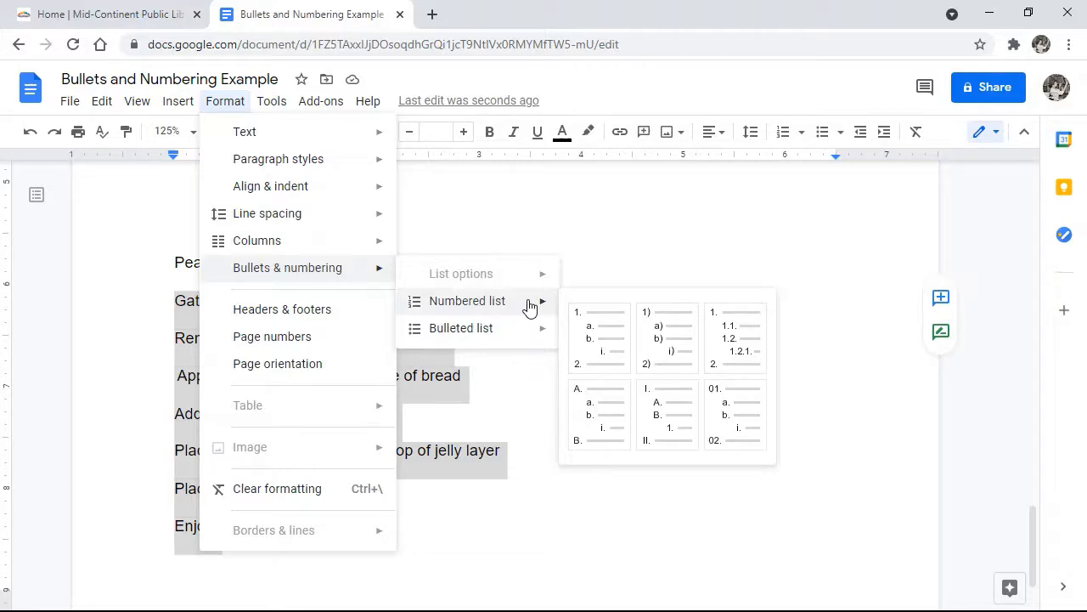
click(595, 332)
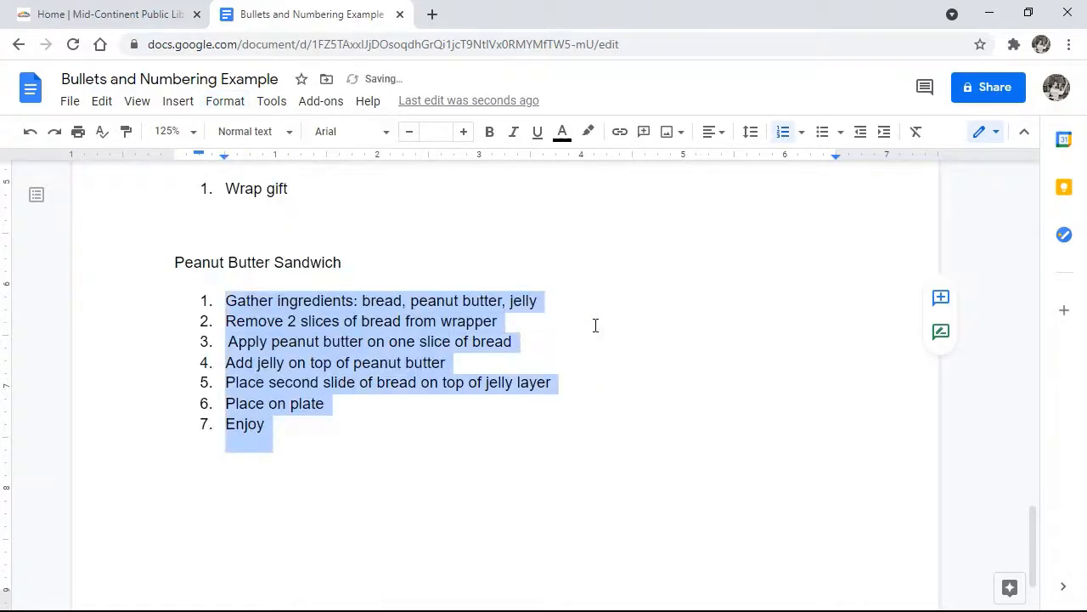